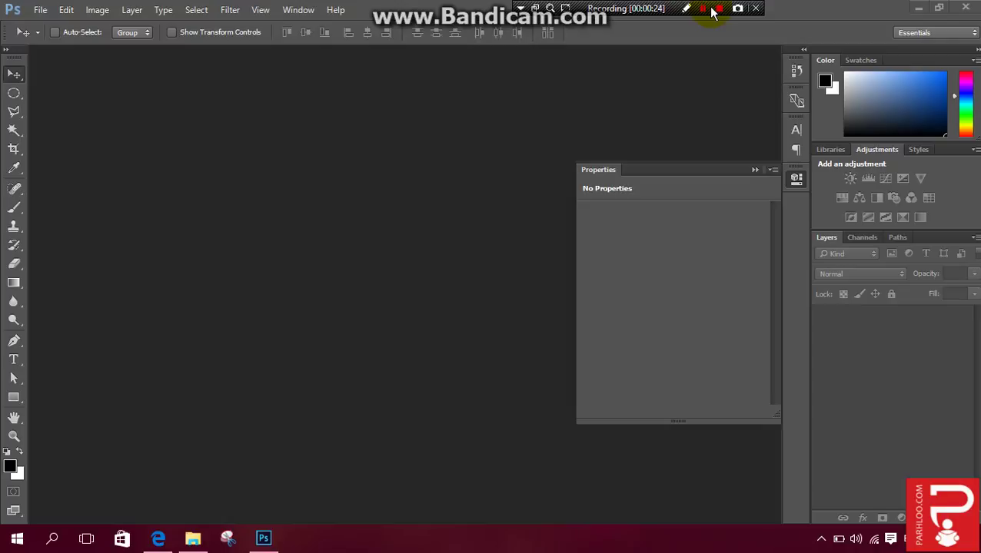
Create a new A4 document from the International Paper preset, in CMYK at 300 pixels/inch with a white background
left_click(40, 10)
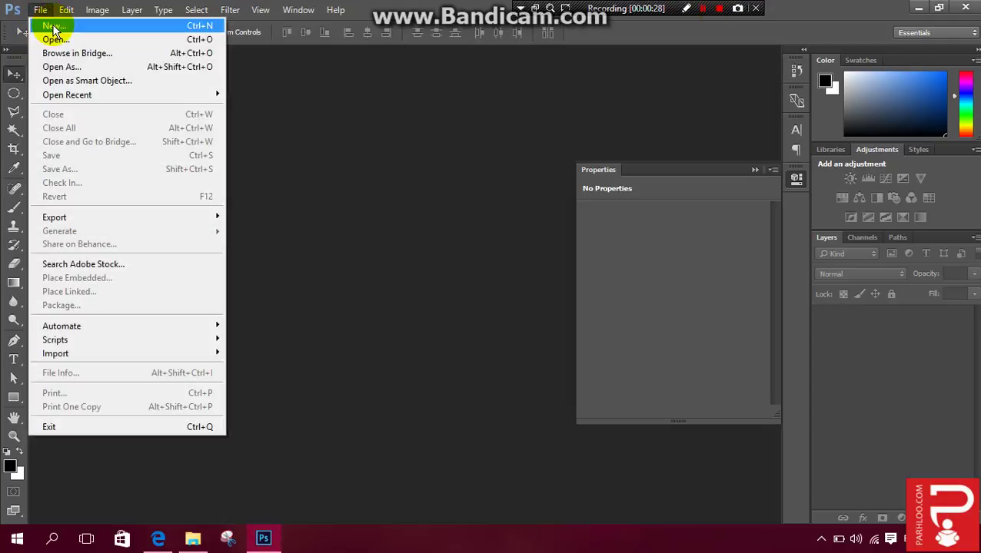
left_click(49, 24)
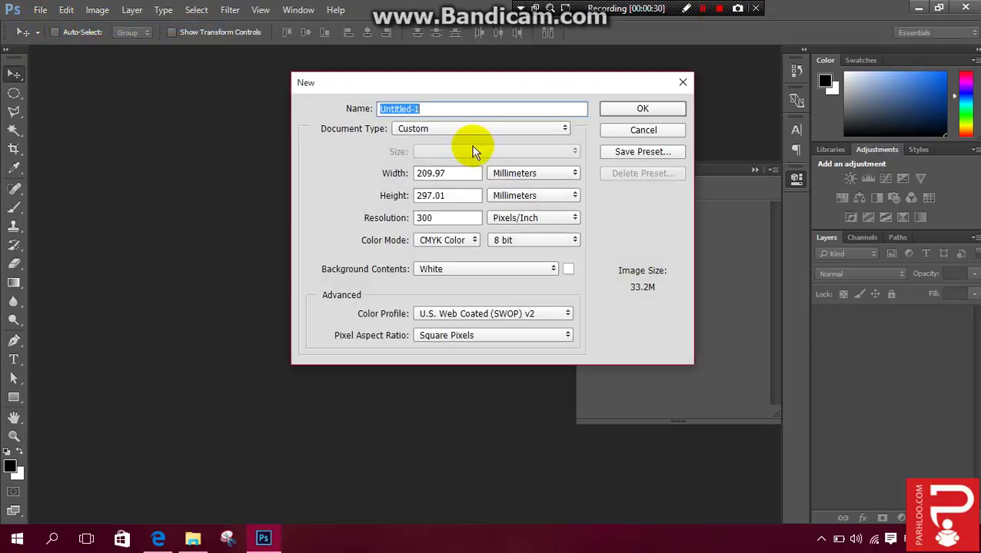
left_click(484, 133)
left_click(469, 191)
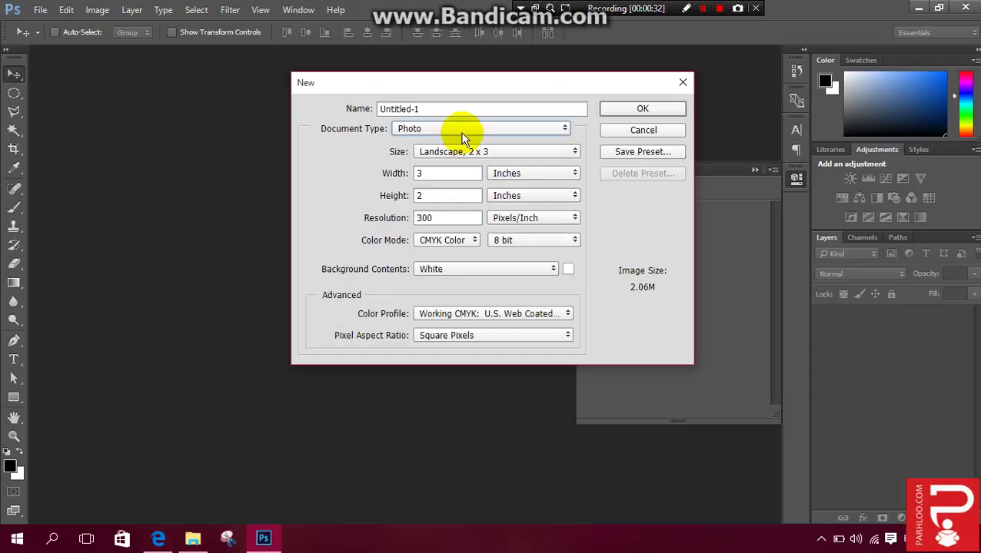
left_click(463, 132)
left_click(460, 180)
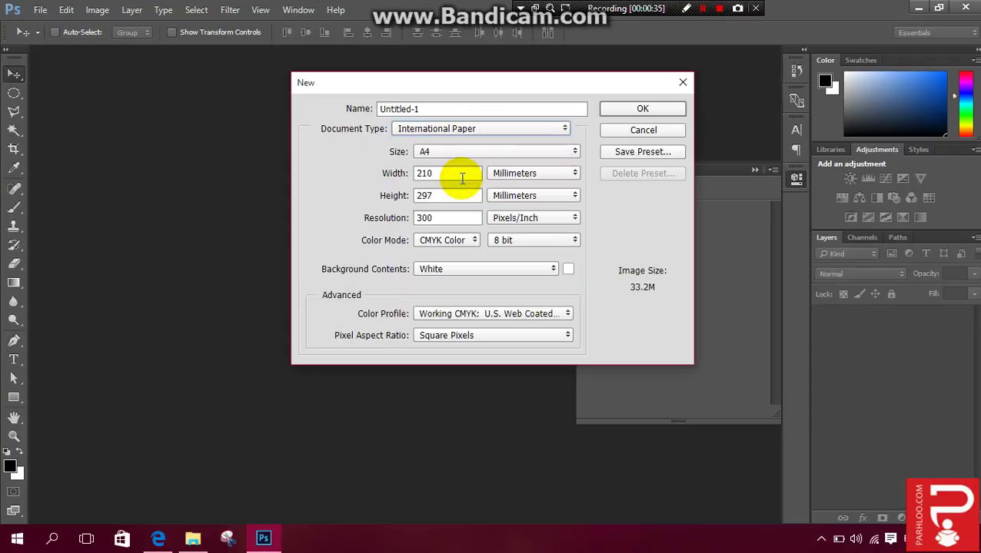
key("Return")
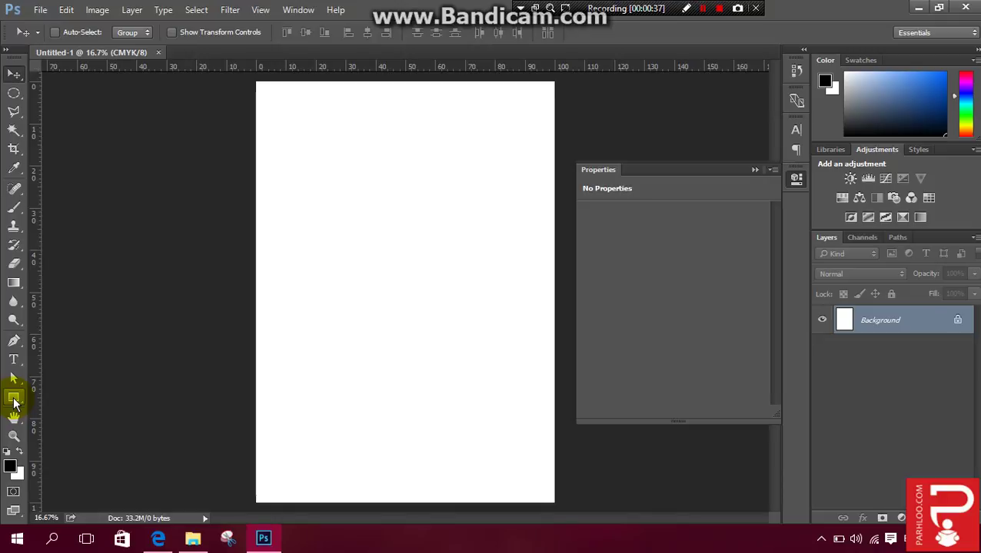
Draw a square shape about 852 px wide near the page's left edge and remove its fill
left_click(14, 399)
left_click_drag(289, 246, 423, 346)
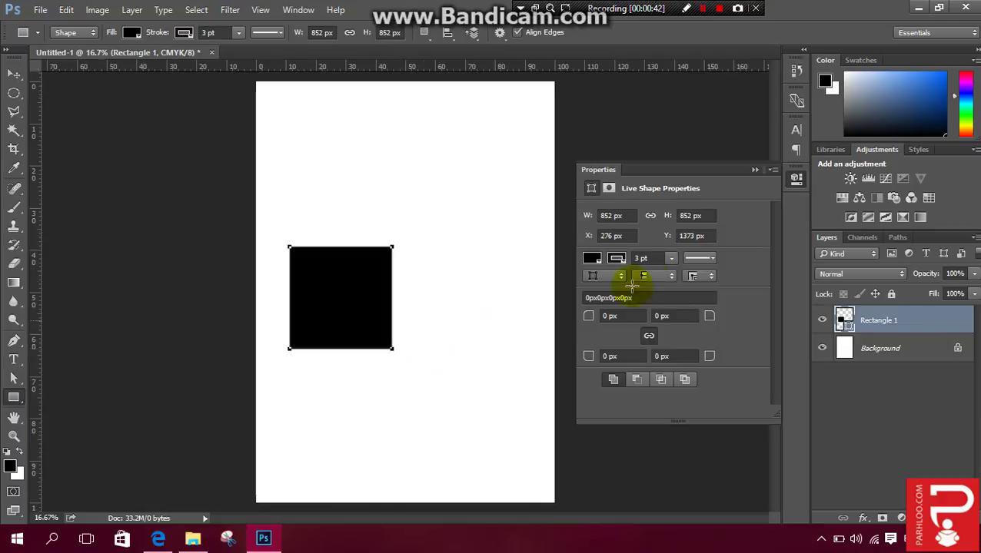
left_click(592, 260)
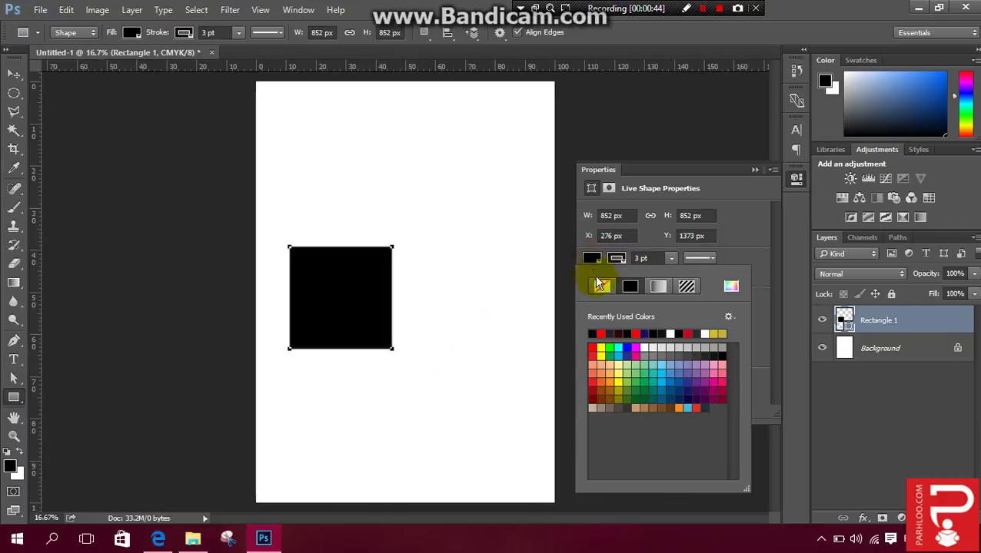
left_click(600, 280)
Give the square a red stroke about 13.72 pt wide
left_click(615, 260)
left_click(615, 261)
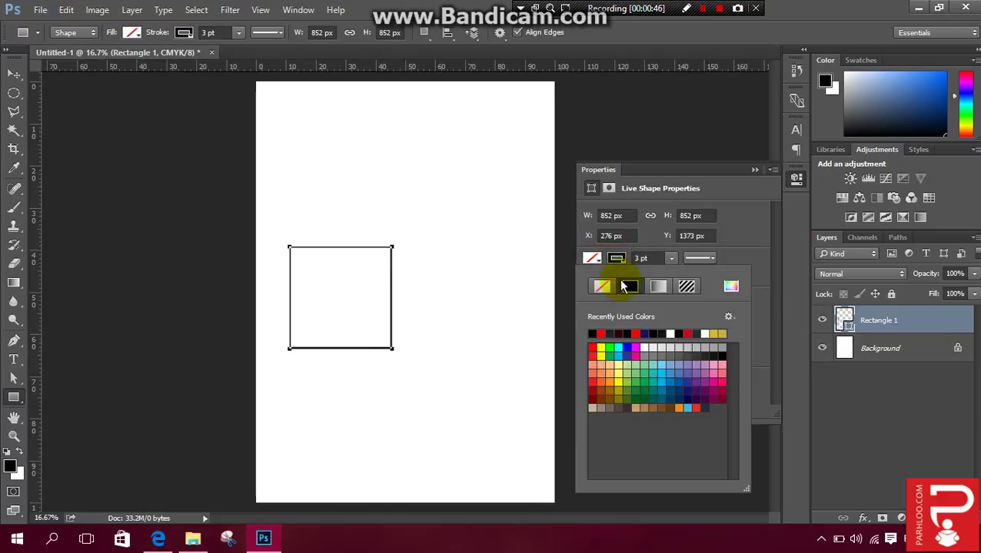
left_click(636, 333)
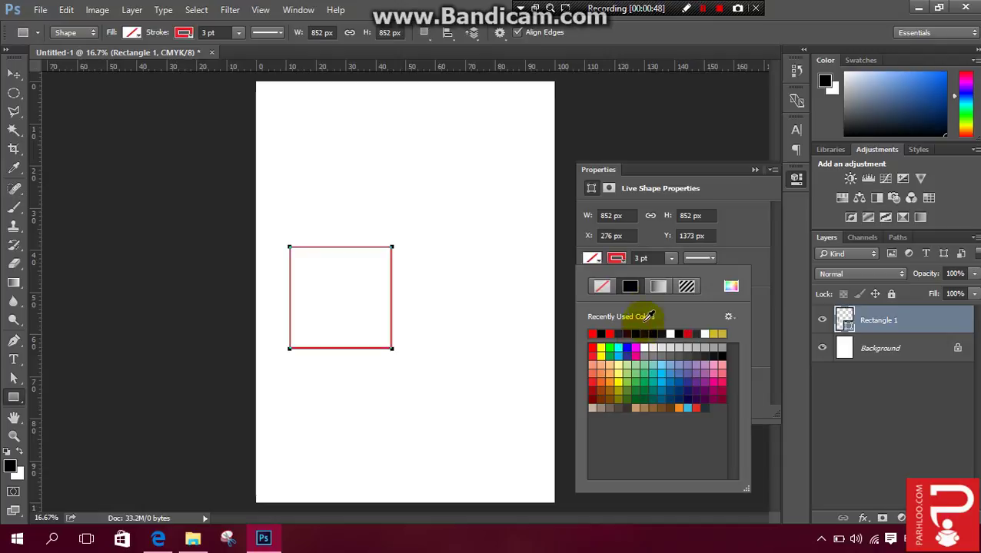
left_click(662, 258)
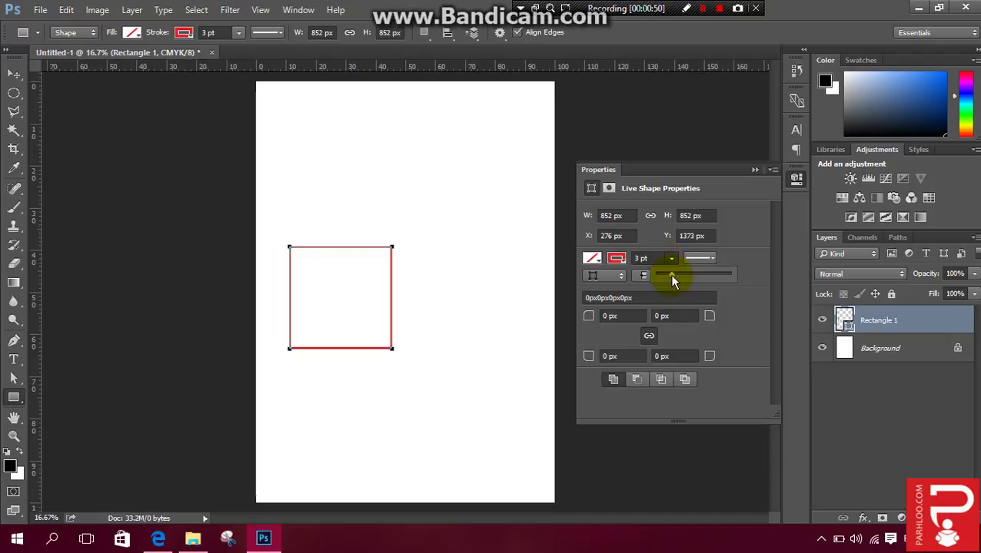
left_click_drag(668, 274, 684, 275)
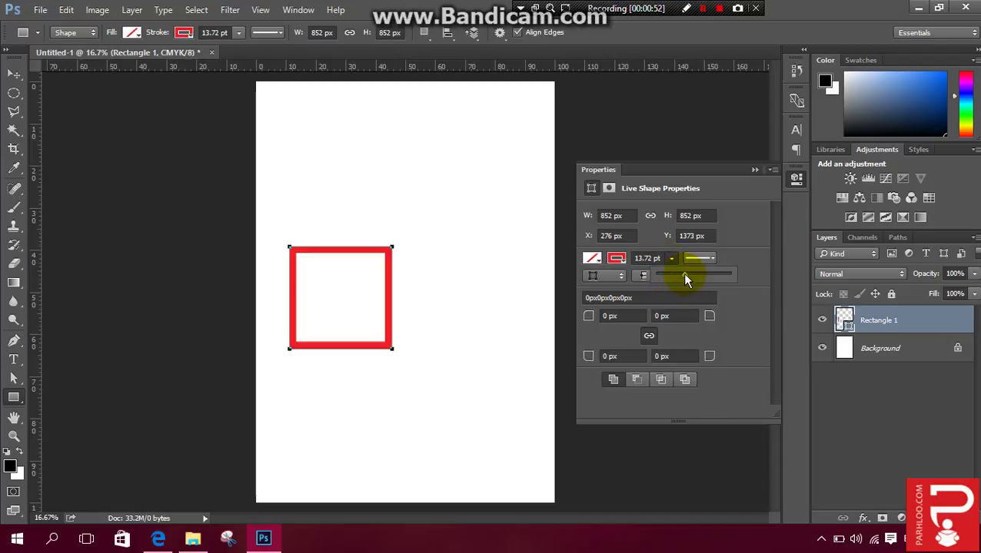
Hide the Background layer so only the square outline shows on transparency
left_click(14, 75)
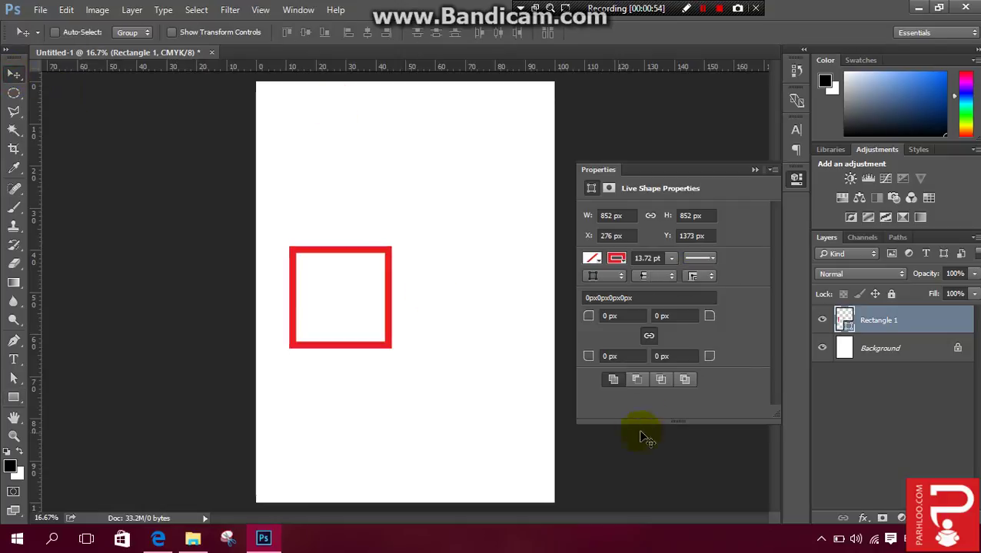
left_click(868, 348)
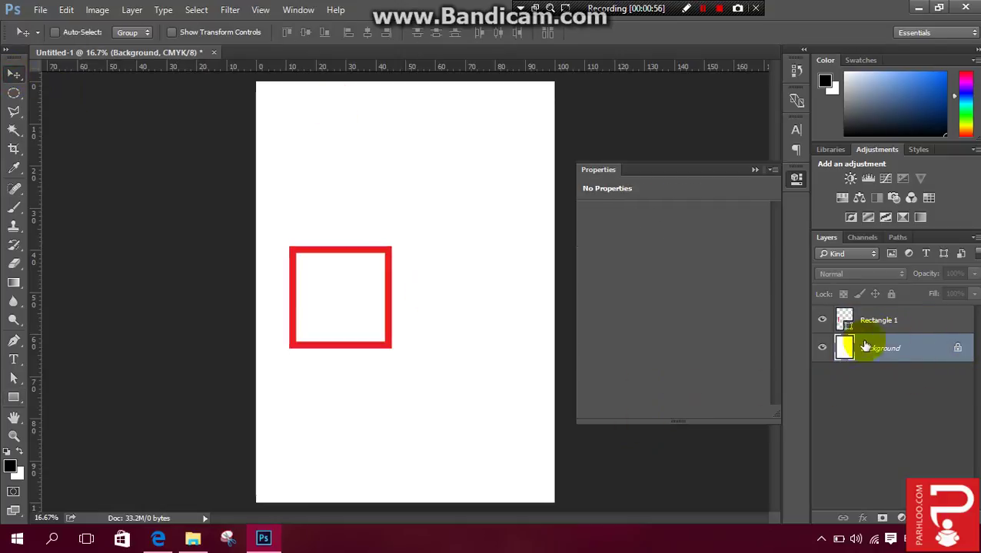
left_click(822, 349)
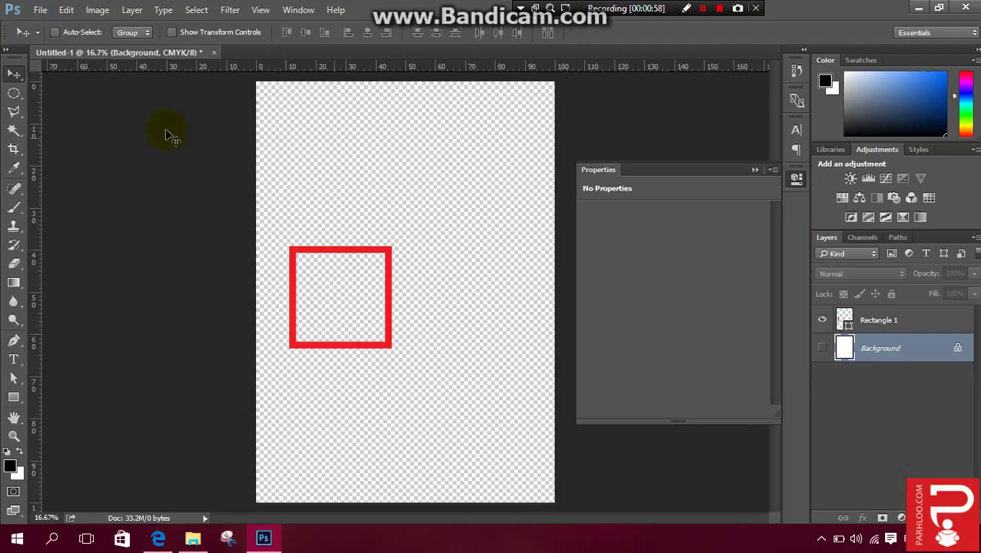
Define the square outline as a brush preset named SQUARE
left_click(65, 9)
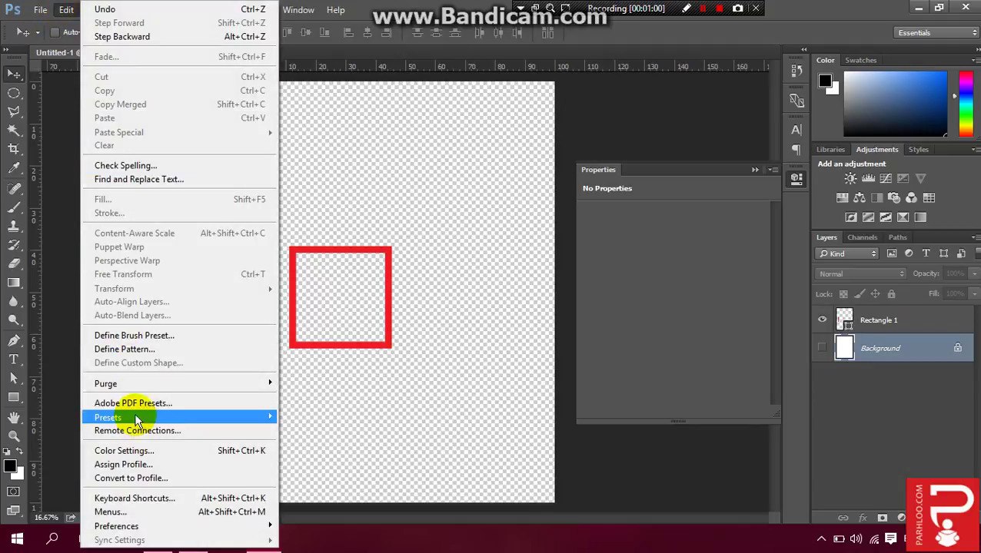
left_click(159, 335)
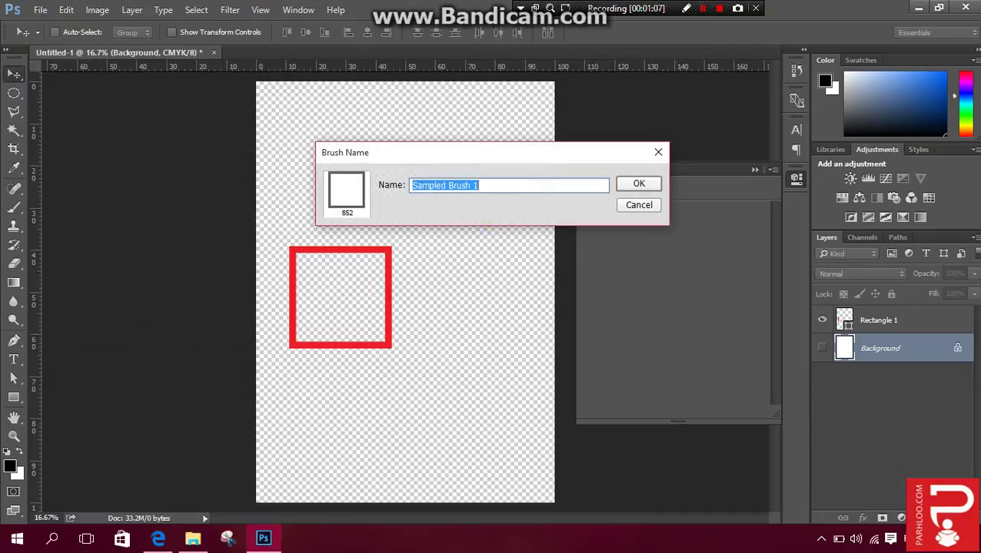
type("SQUARE")
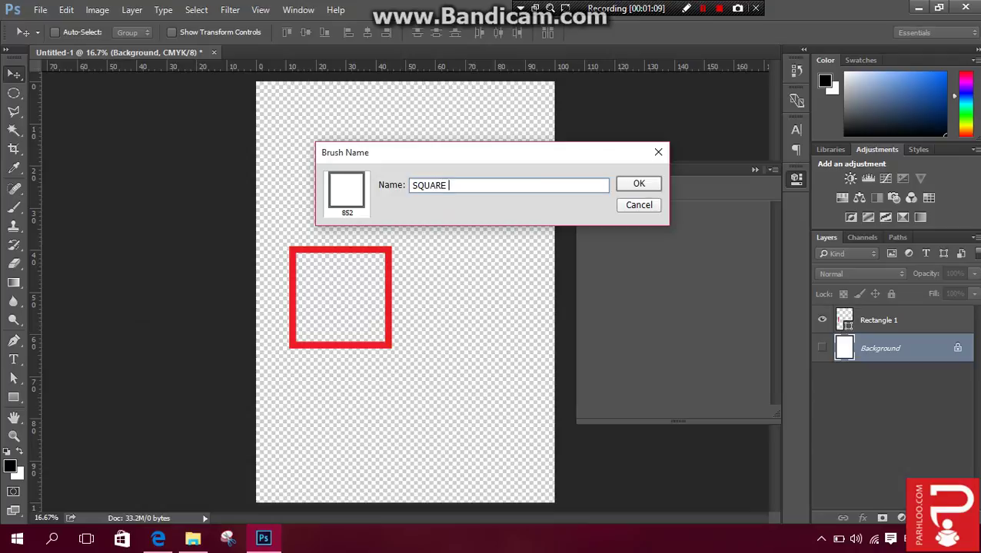
key("Return")
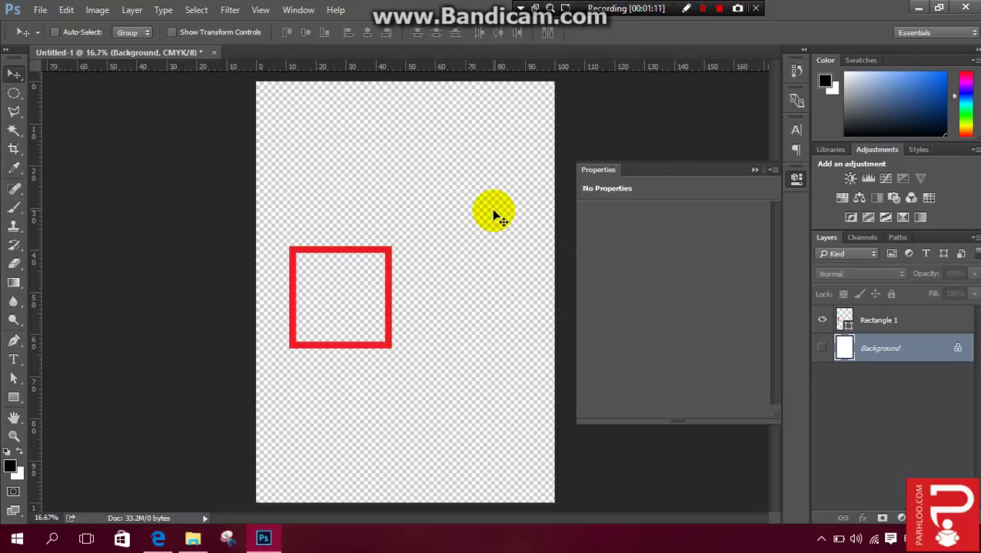
Create a second A4 document and stamp eleven partly overlapping black squares across its upper and middle area with the SQUARE brush
key("ctrl+n")
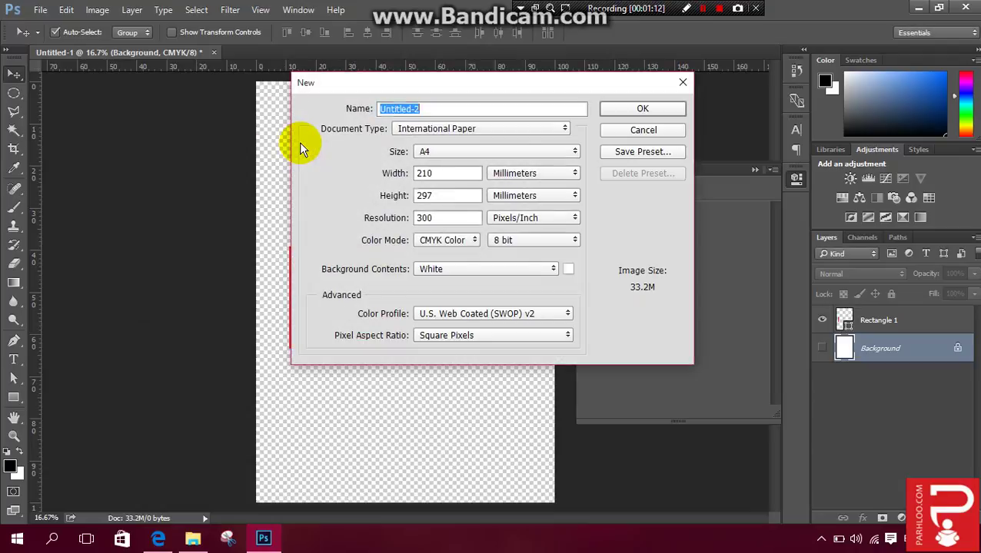
key("Return")
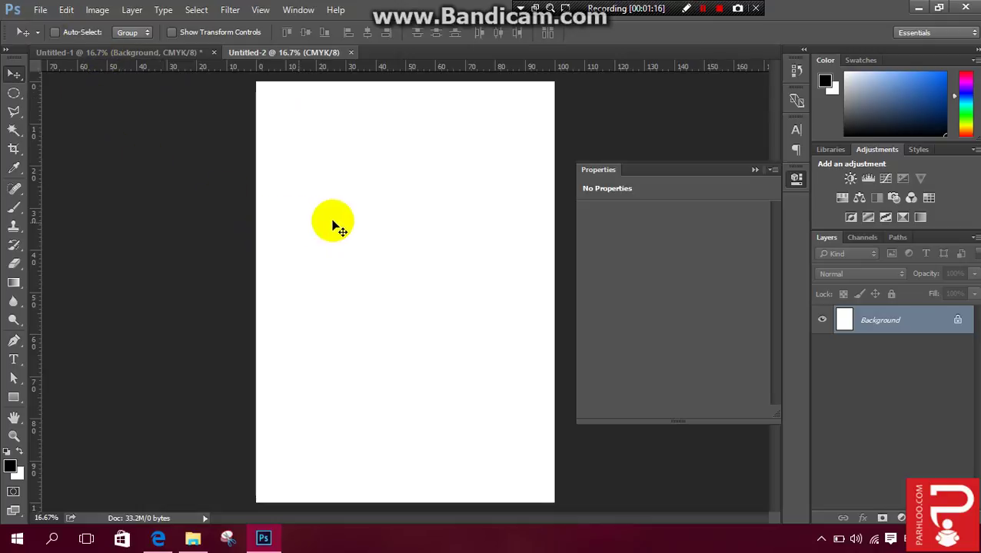
key("b")
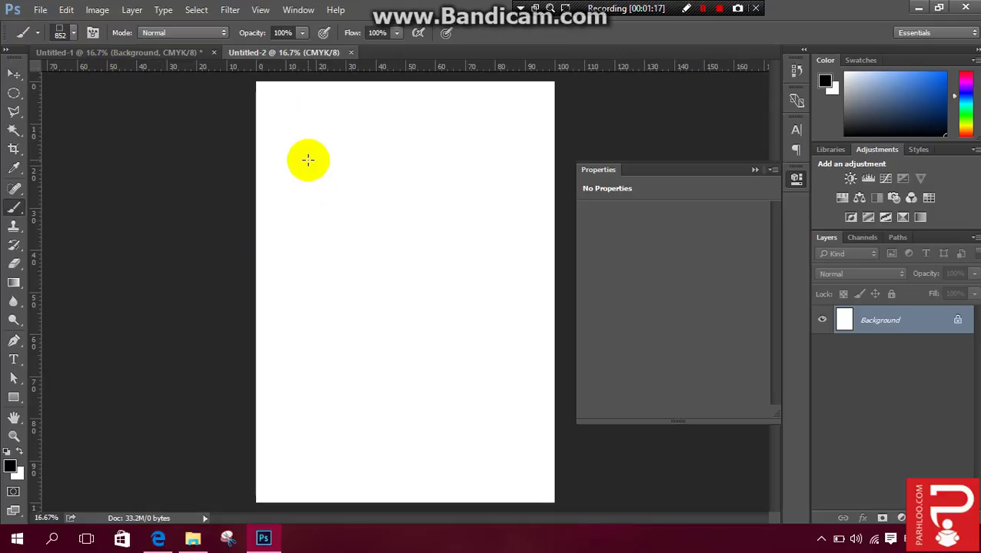
left_click(308, 160)
left_click(431, 210)
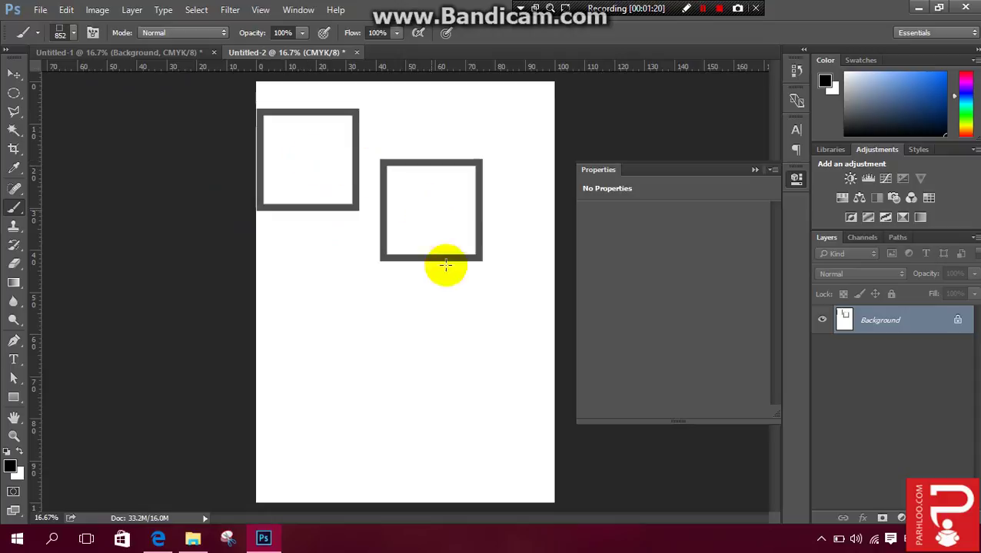
left_click(454, 341)
left_click(353, 321)
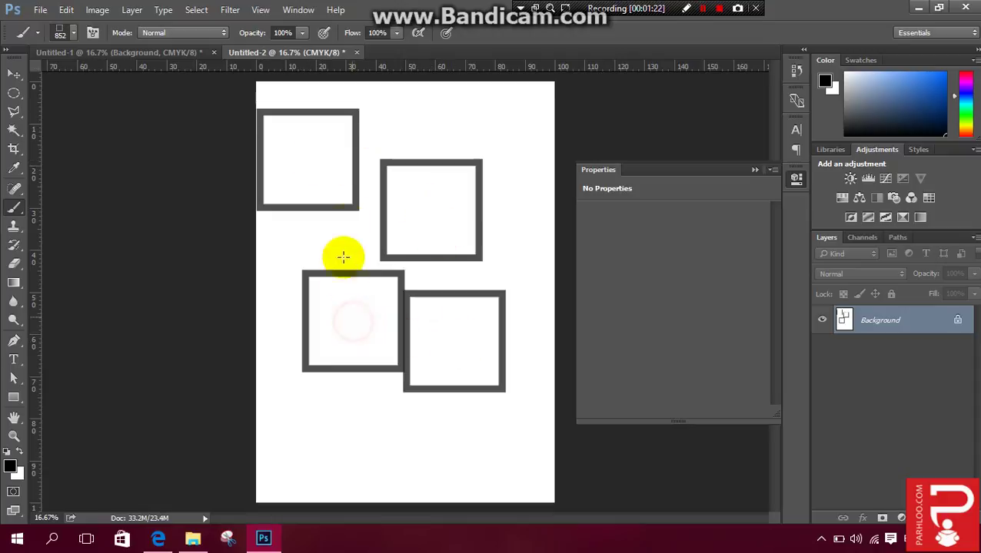
left_click(355, 210)
left_click(456, 226)
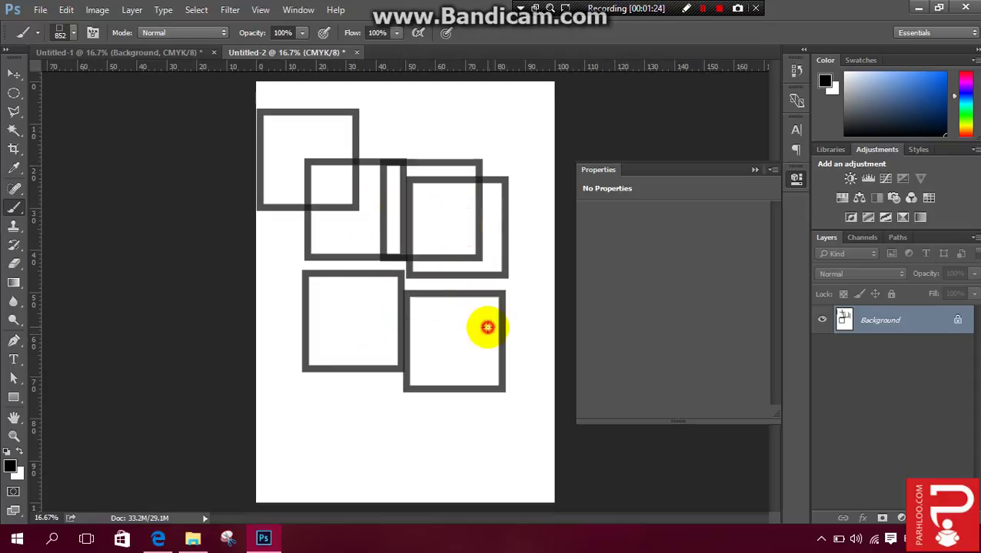
left_click(487, 327)
left_click(532, 245)
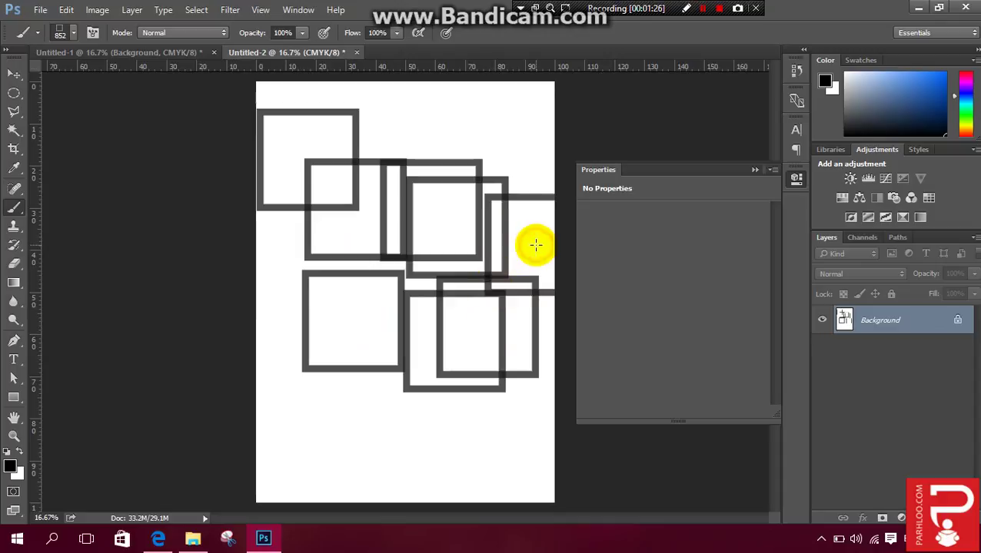
left_click(489, 122)
left_click(538, 183)
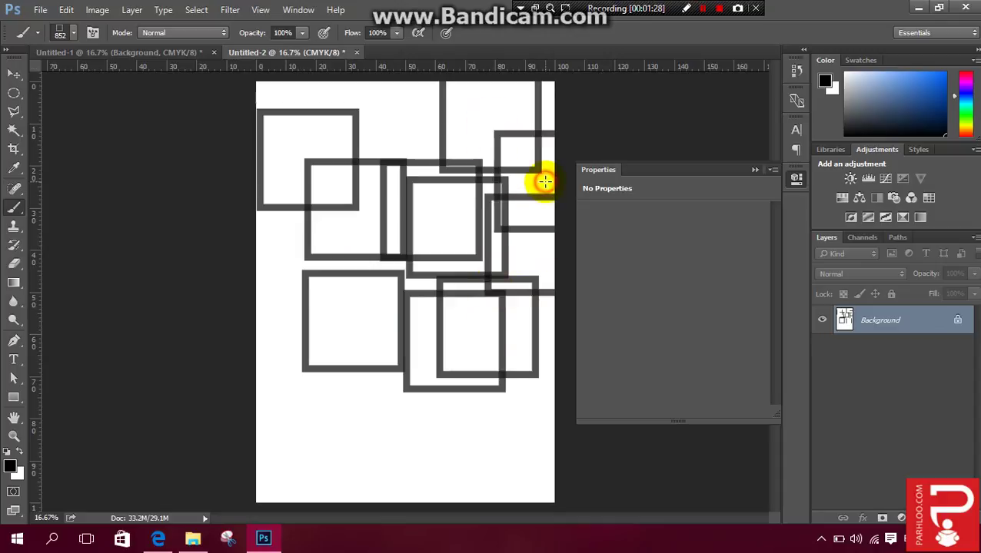
left_click(468, 134)
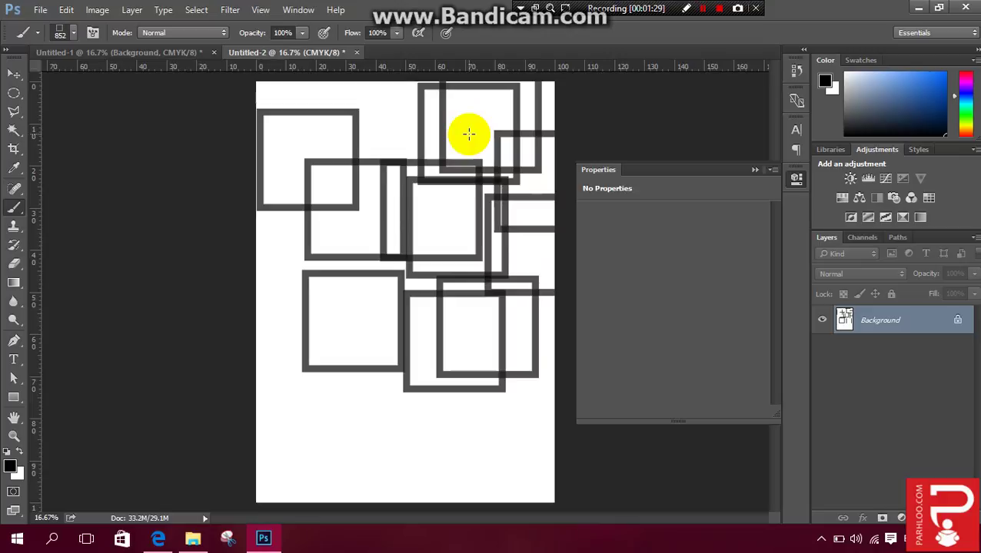
Add the text TITLE below the squares, near the page's lower left
left_click(13, 359)
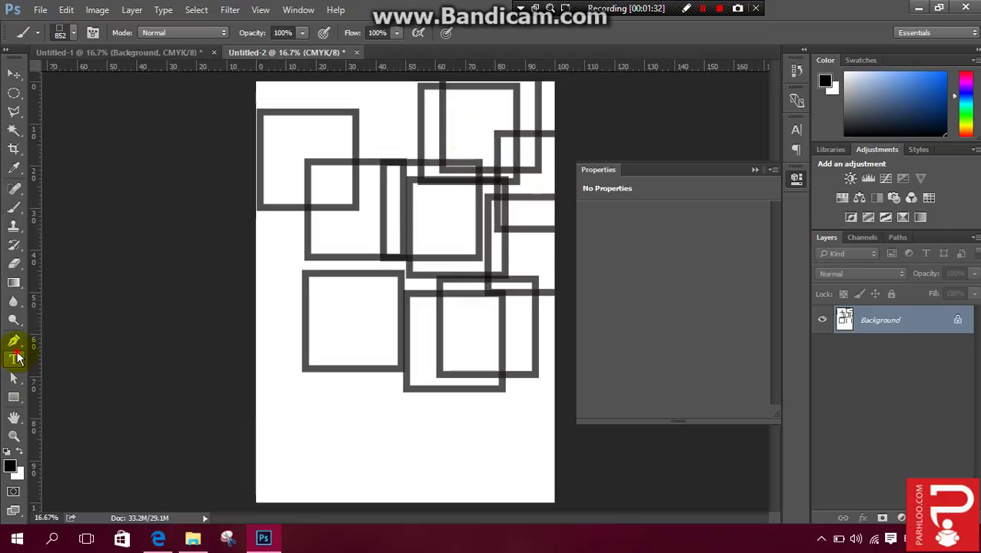
left_click(298, 416)
type("TITLE")
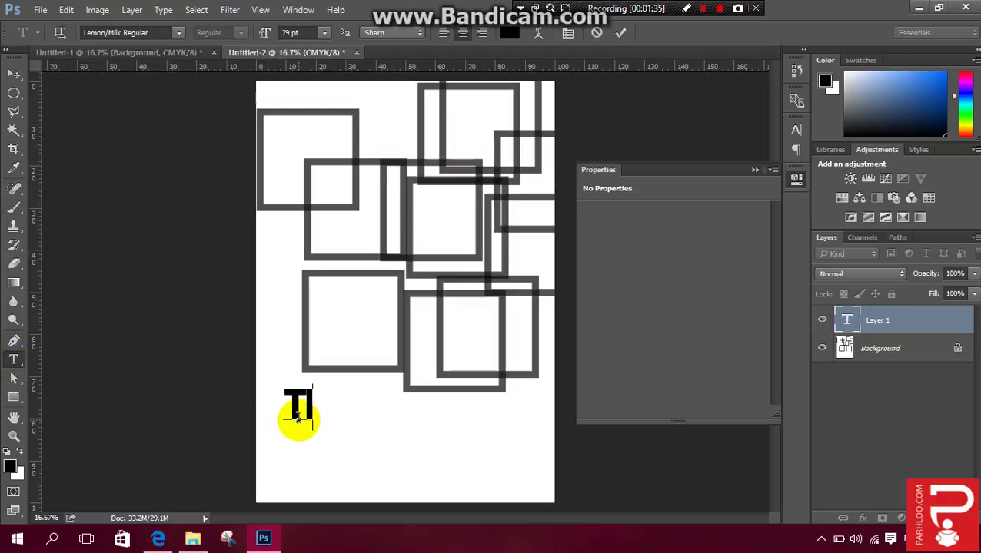
Recolour the TITLE text with the dark grey sampled from a square's outline and shift it fully inside the page
double_click(296, 419)
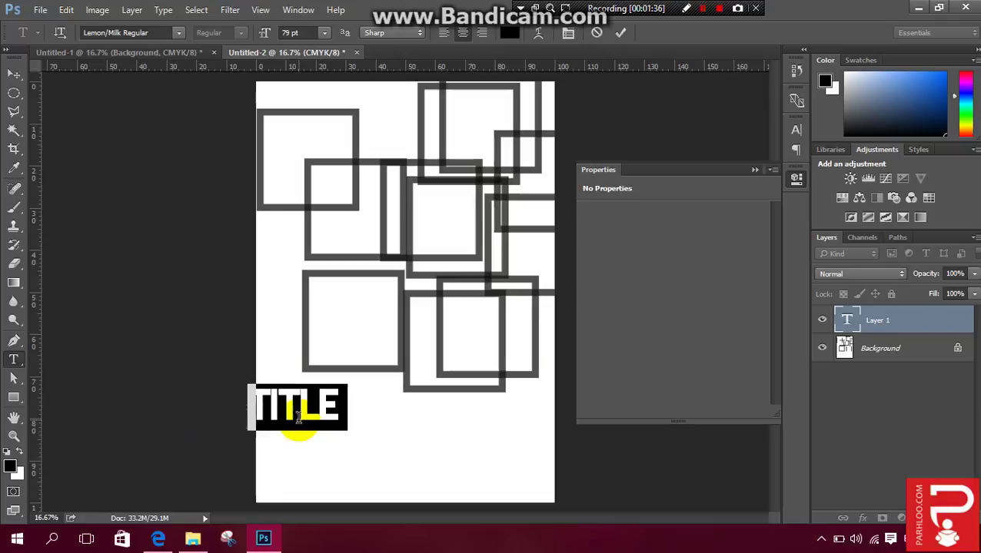
left_click(508, 33)
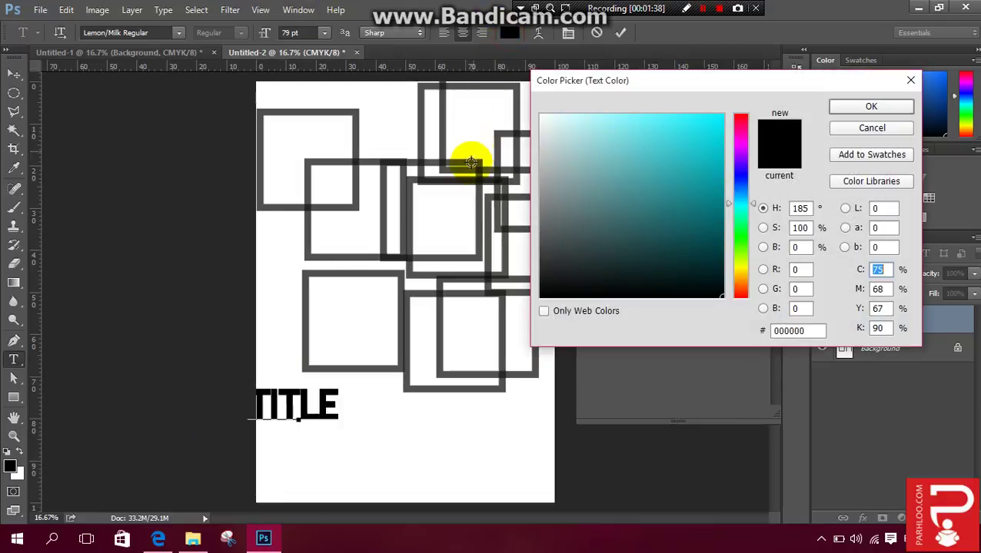
left_click(471, 160)
key("Return")
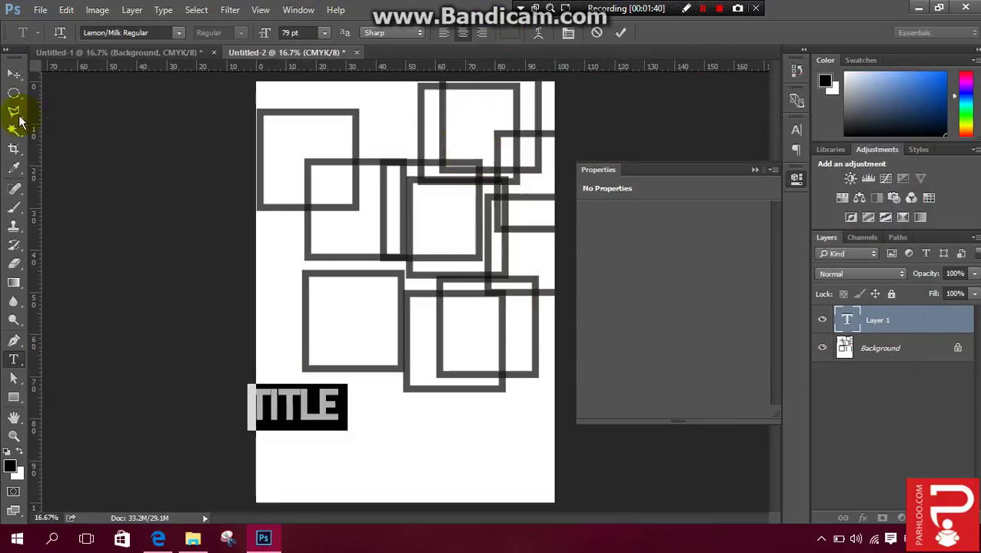
left_click(14, 72)
left_click_drag(284, 405, 303, 425)
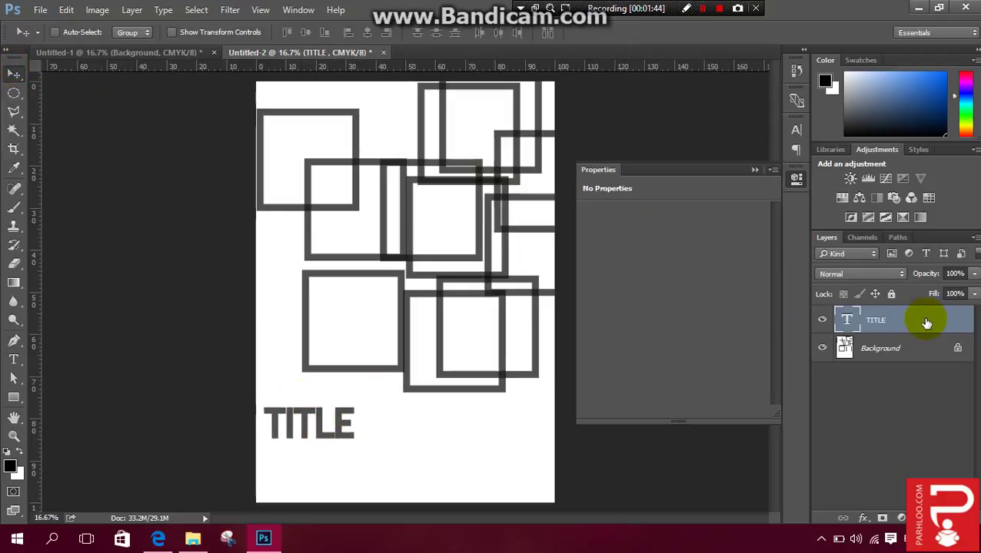
Add a drop shadow to the TITLE text and move it to the horizontal middle of the page, below the squares
double_click(888, 432)
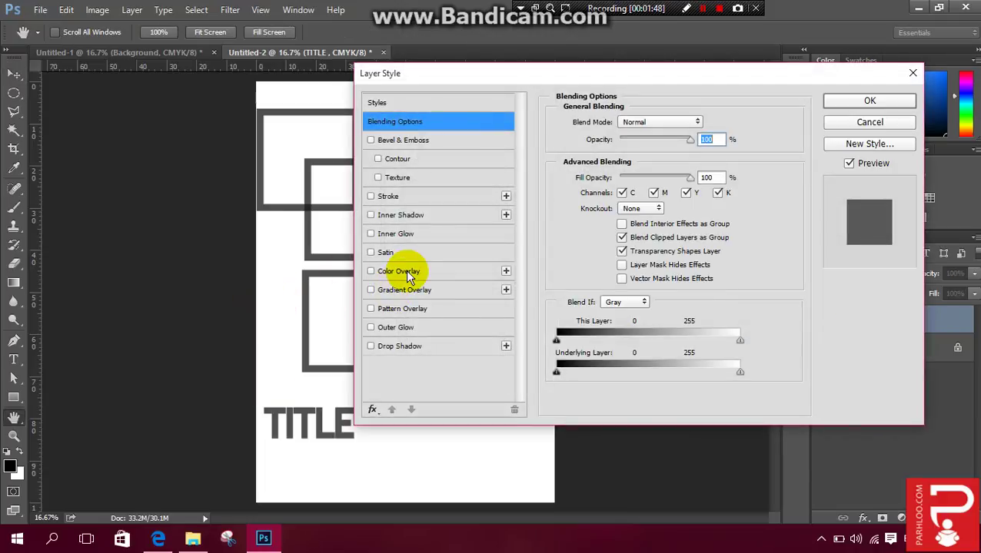
left_click(441, 344)
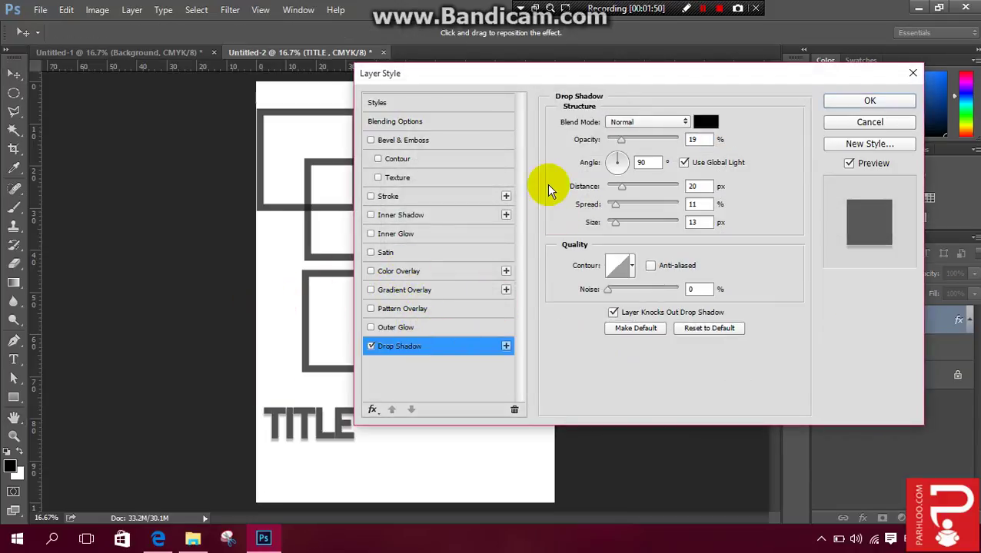
key("Return")
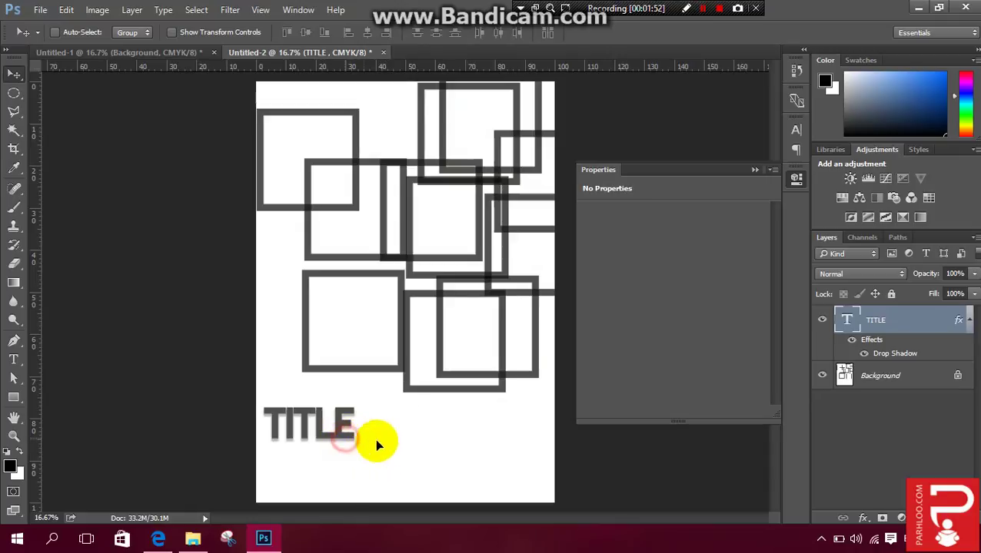
left_click_drag(377, 445, 435, 449)
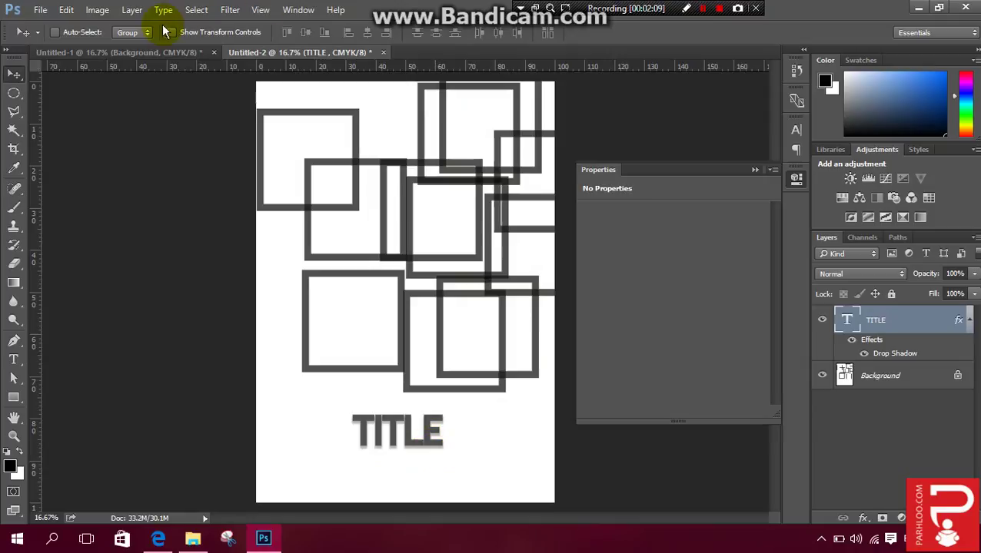
In the Untitled-1 document, add a first name in capital letters above the red square outline
left_click(167, 53)
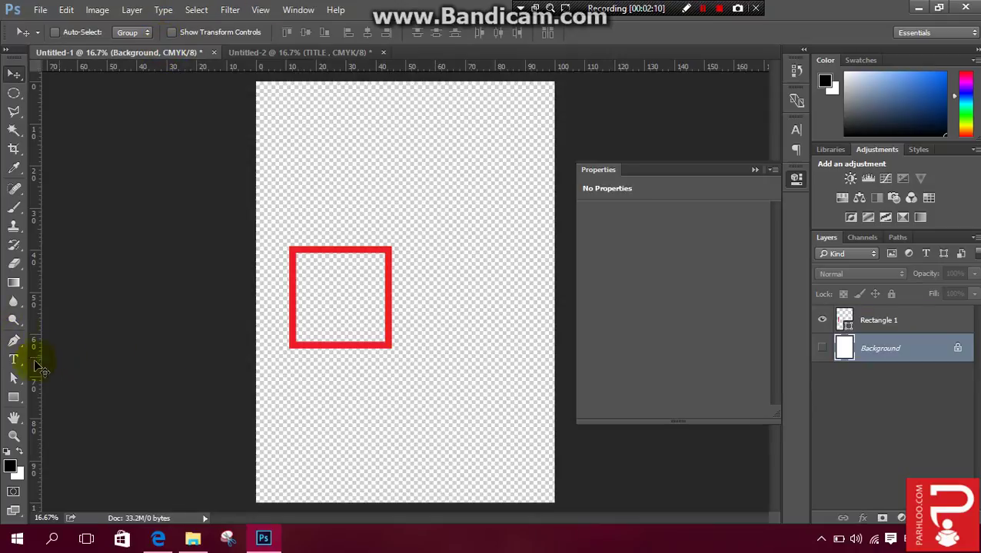
left_click(13, 359)
left_click(366, 185)
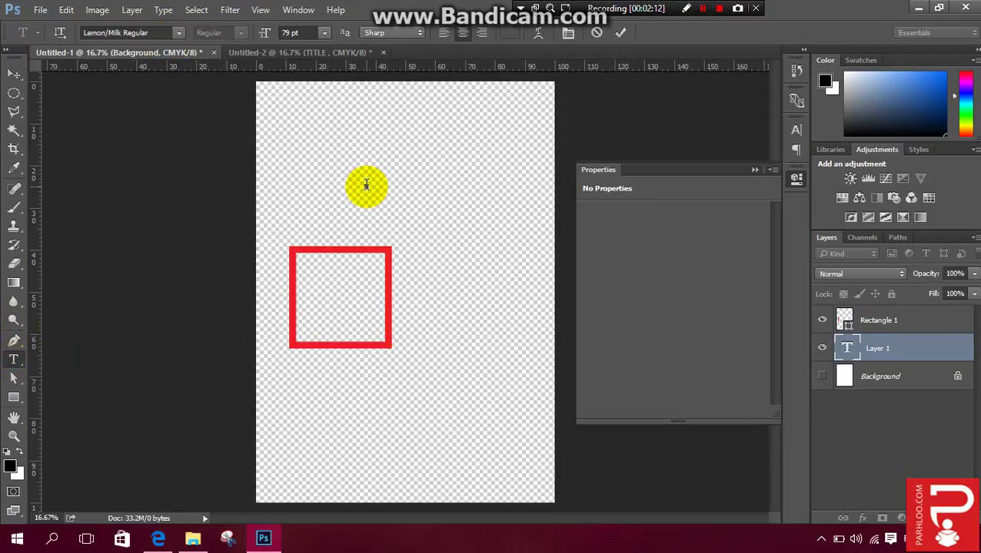
type("FATIMA")
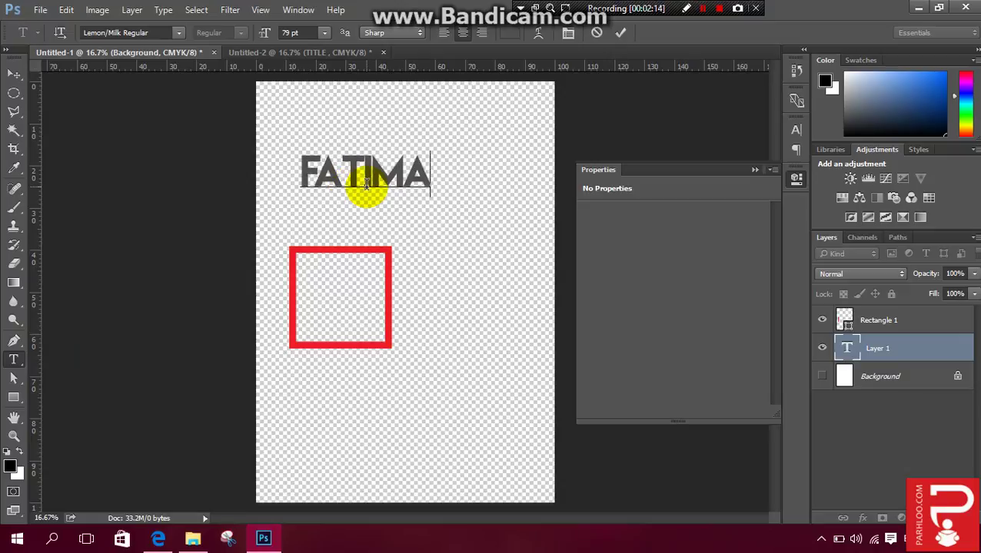
Change the name text's font to Kunstler Script Regular and retype it in lowercase letters
key("ctrl+a")
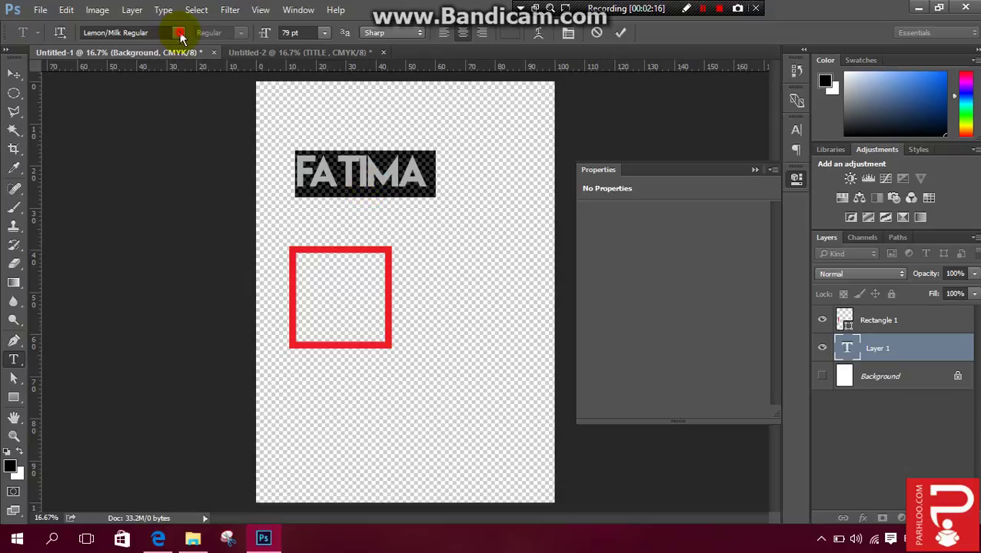
left_click(178, 32)
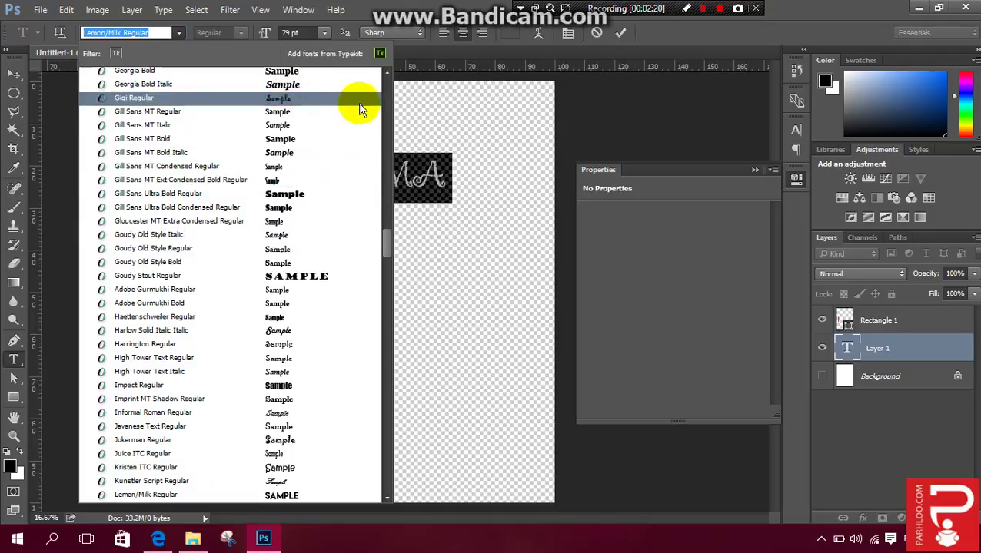
left_click_drag(387, 246, 386, 265)
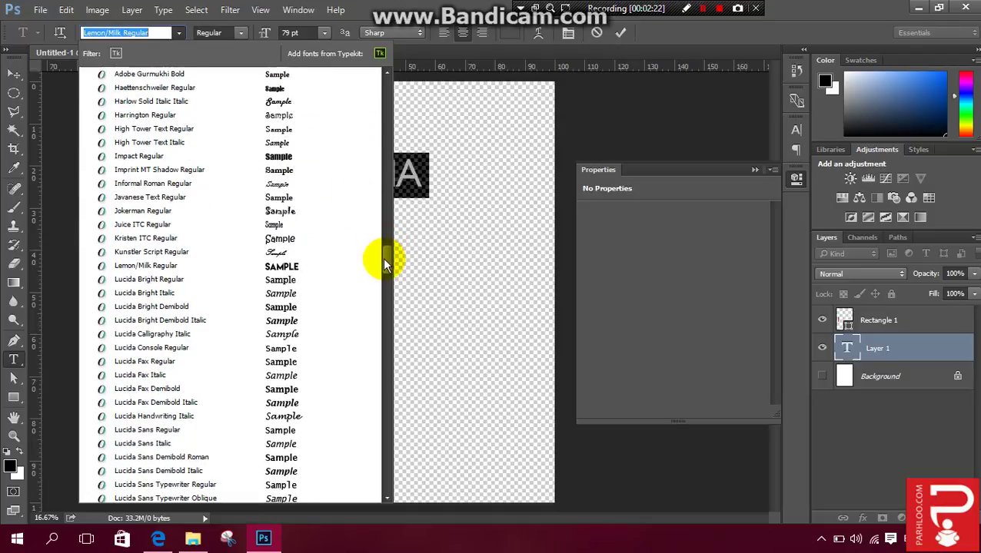
left_click(300, 251)
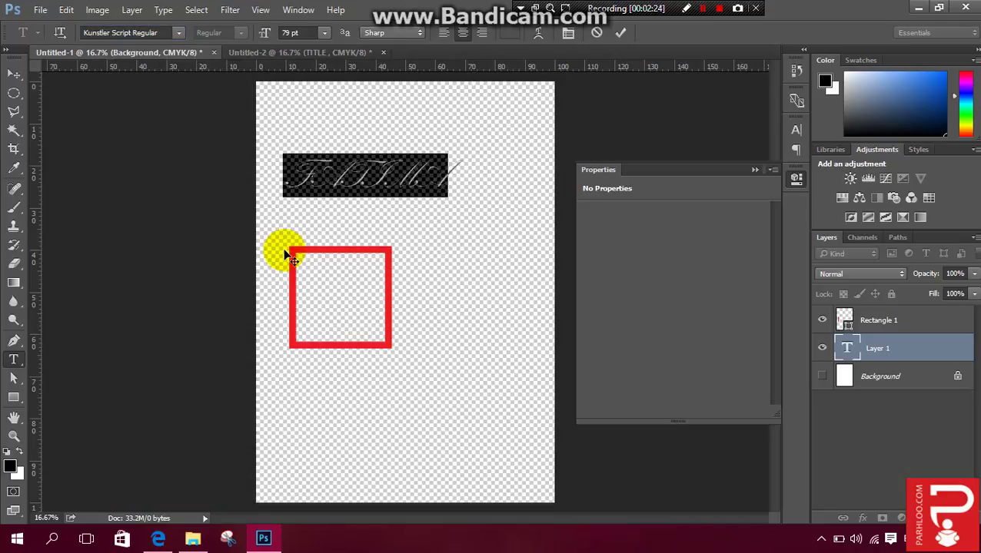
type("fatima")
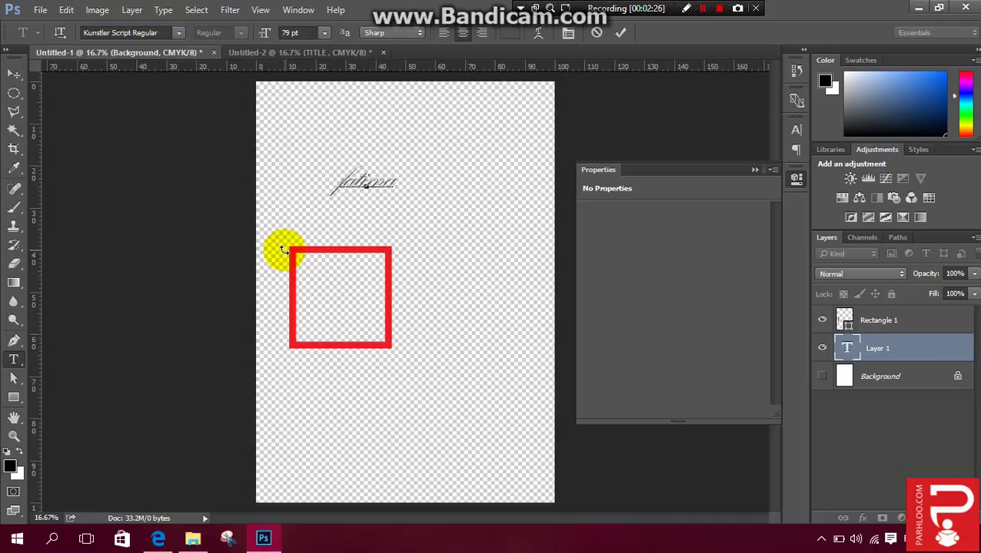
Enlarge the whole handwritten-style name to 97 pt and finish editing the text
key("ctrl+a")
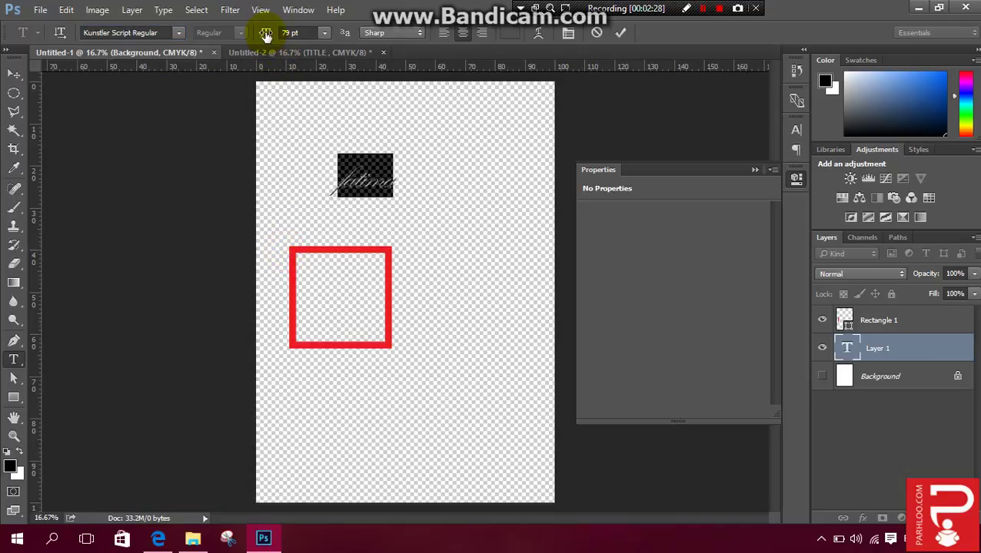
left_click_drag(266, 34, 279, 34)
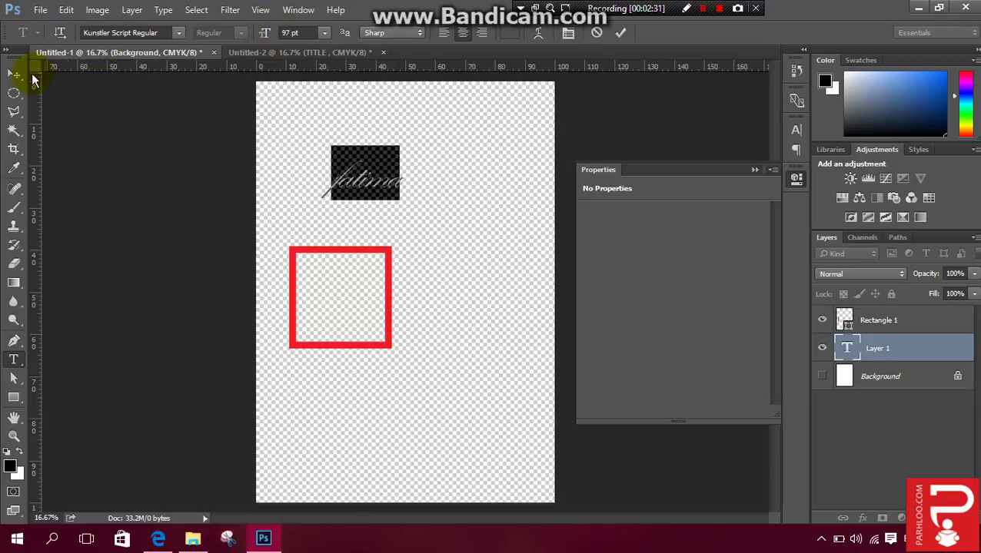
left_click(14, 74)
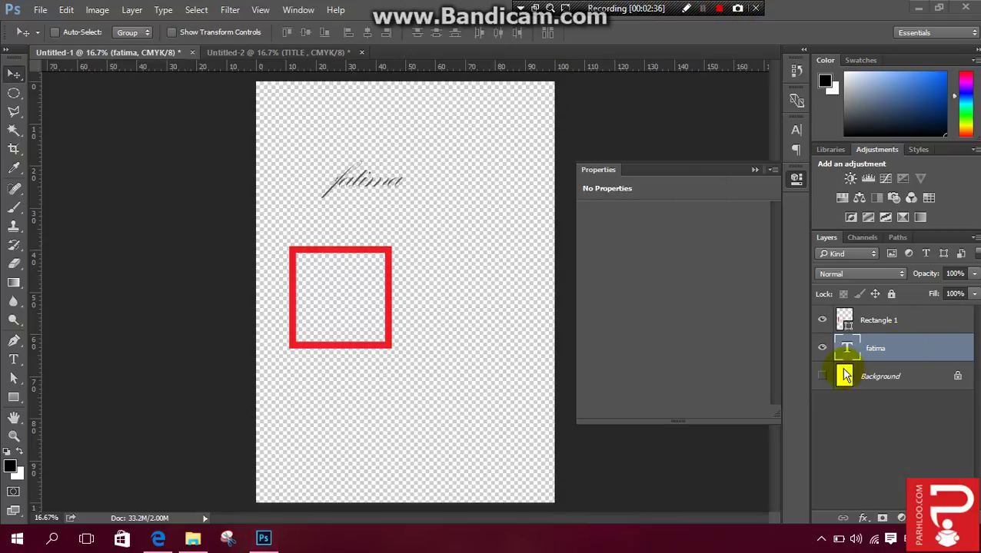
Delete the Rectangle 1 layer and define the name text as a brush preset named with the same first name
left_click(888, 322)
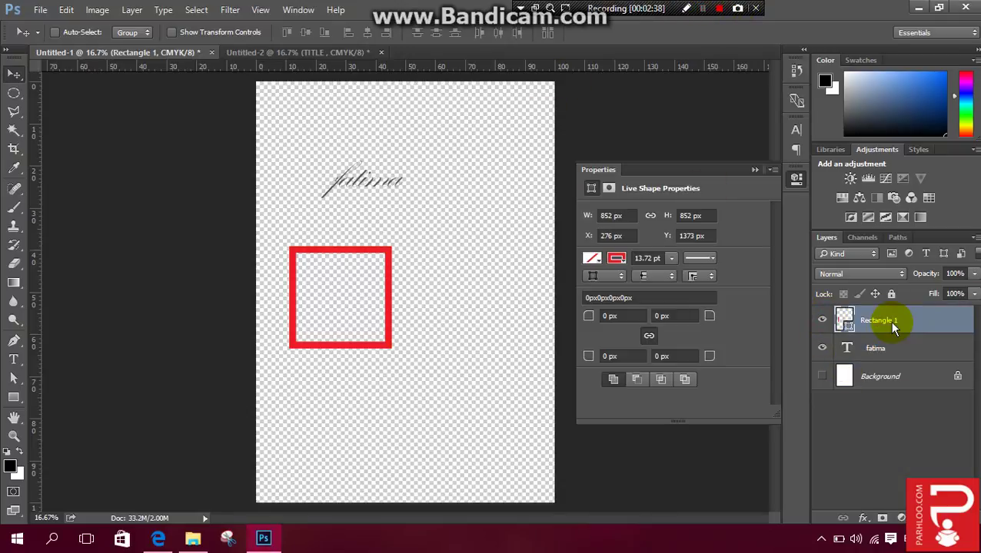
key("Delete")
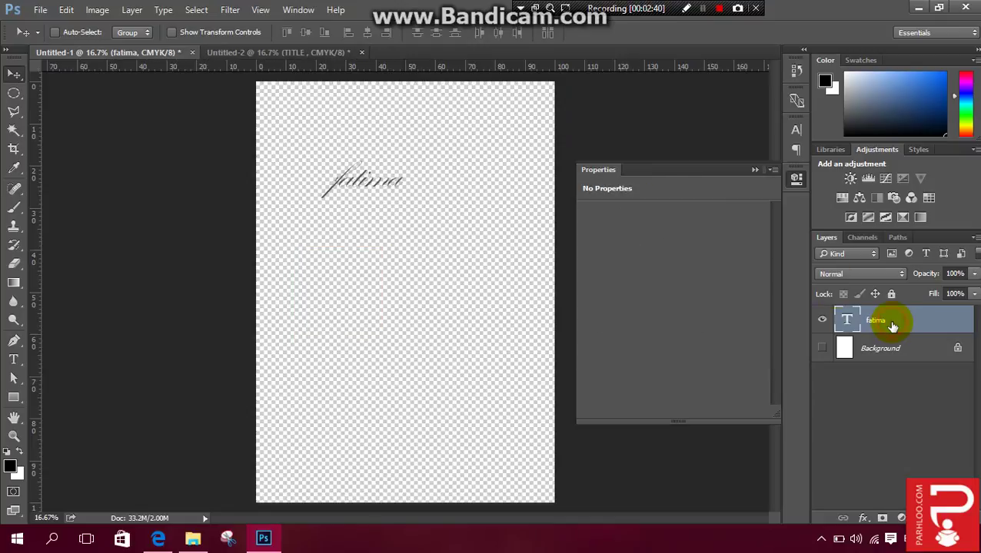
left_click(67, 10)
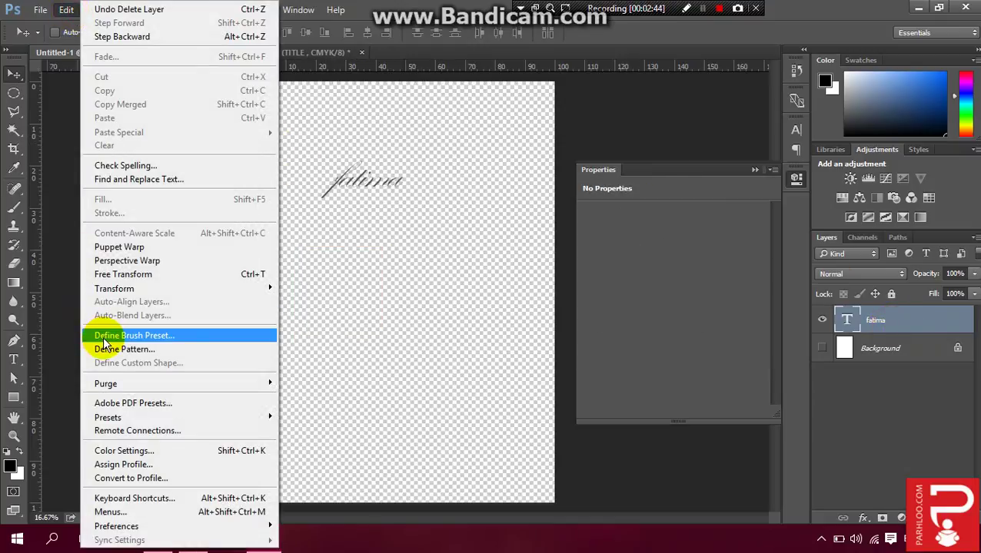
left_click(105, 342)
type("fatima")
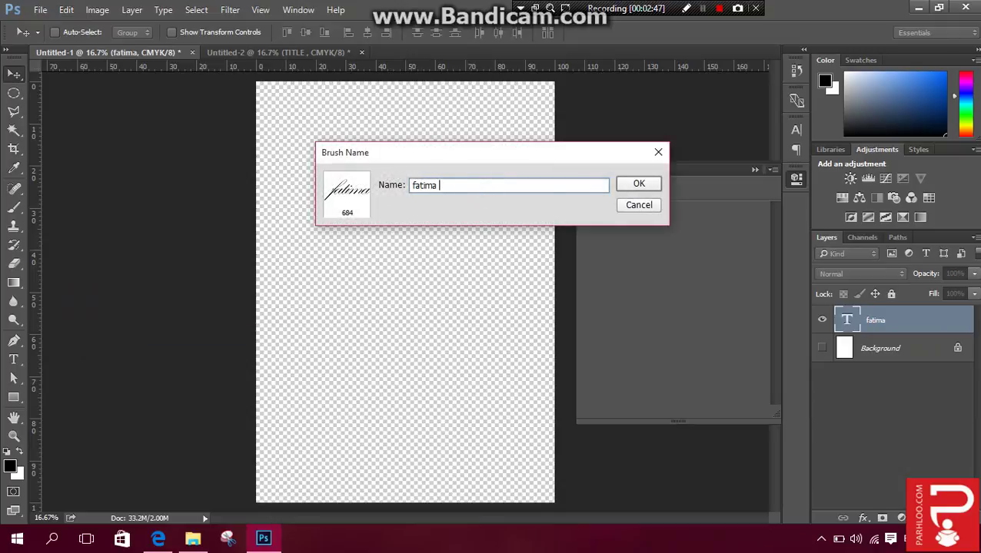
key("Return")
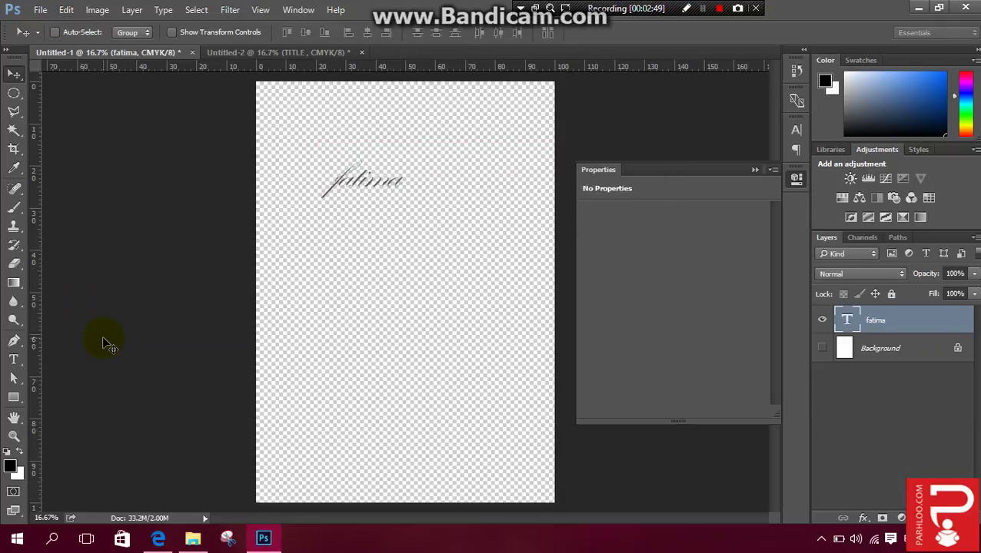
In Untitled-2, stamp the name brush three times on a new layer: beside the title, inside the lower-left square and over the upper squares
left_click(219, 54)
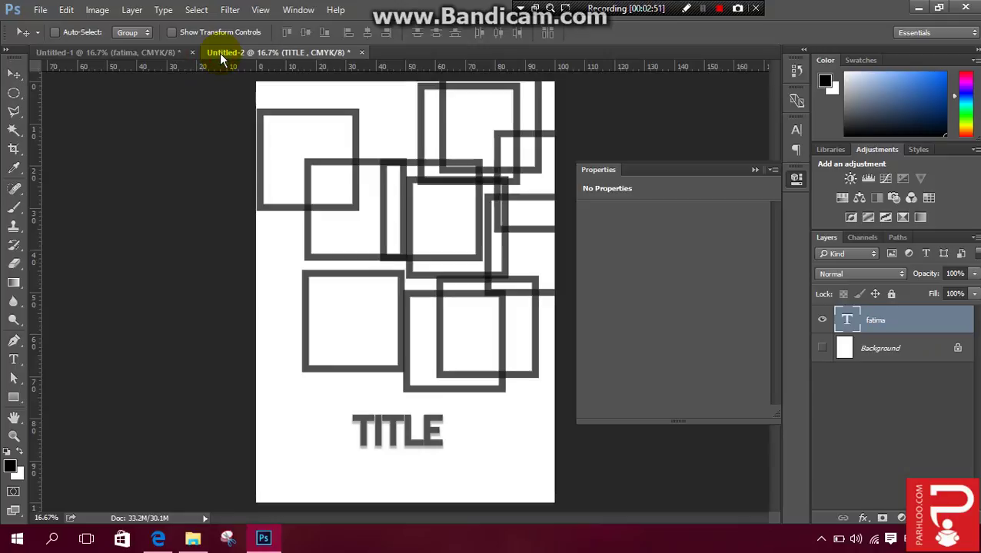
key("b")
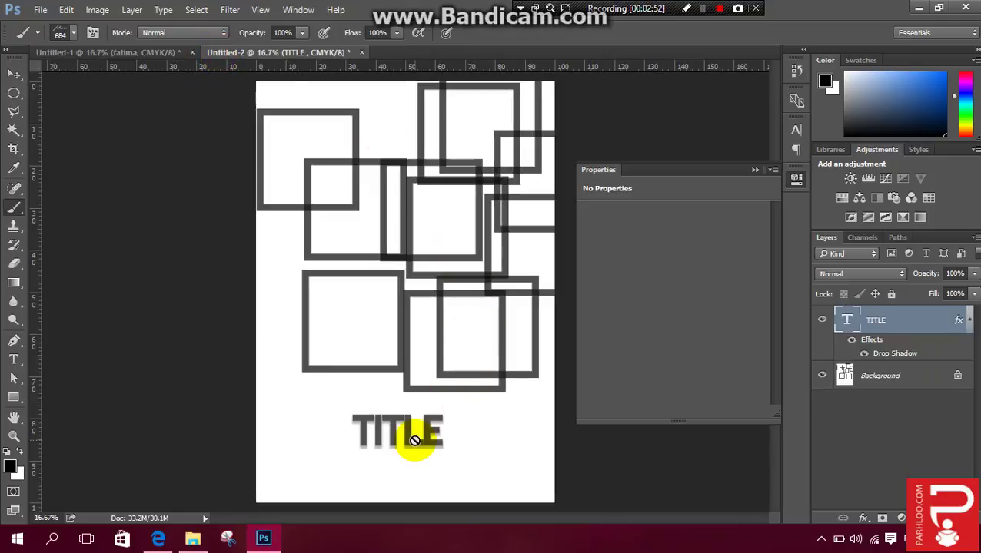
left_click(939, 519)
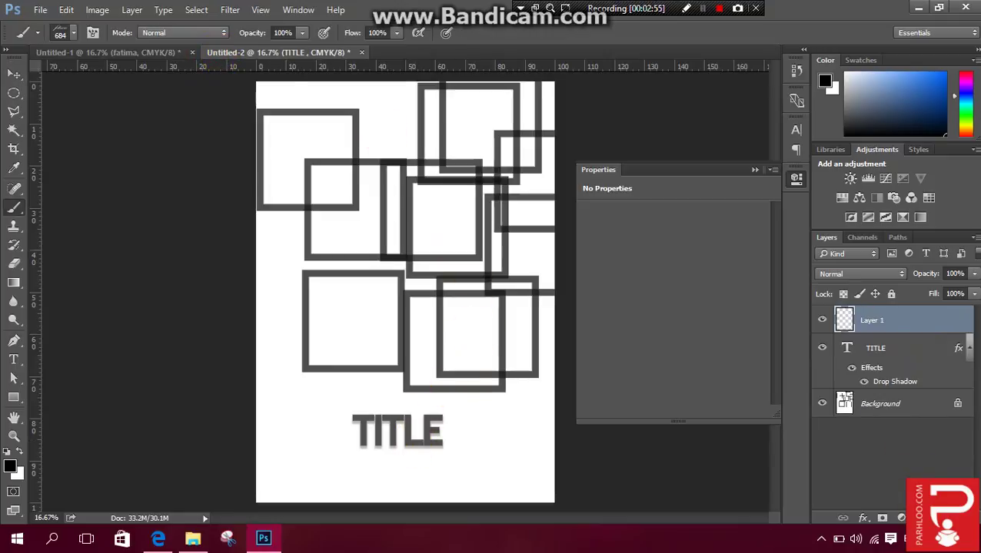
left_click(316, 459)
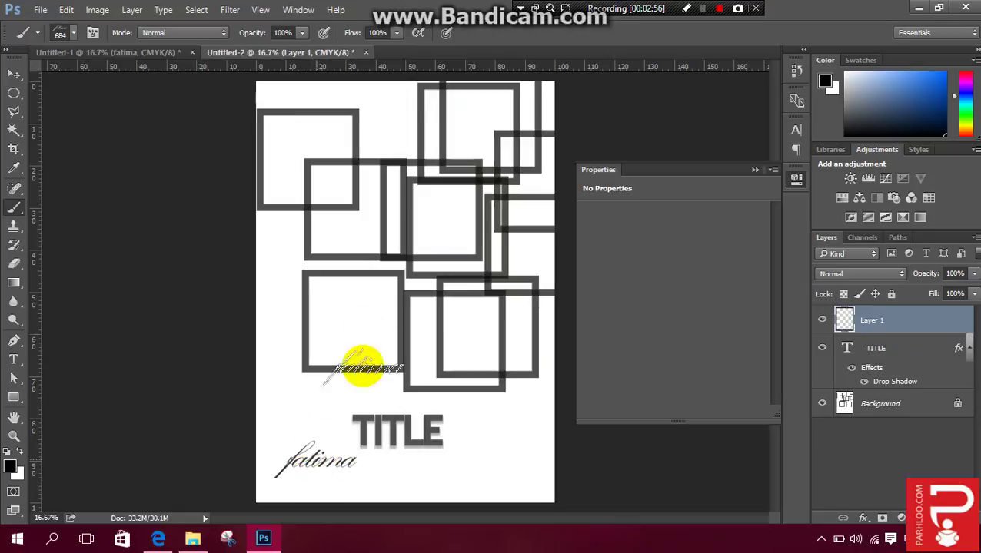
left_click(352, 352)
left_click(388, 267)
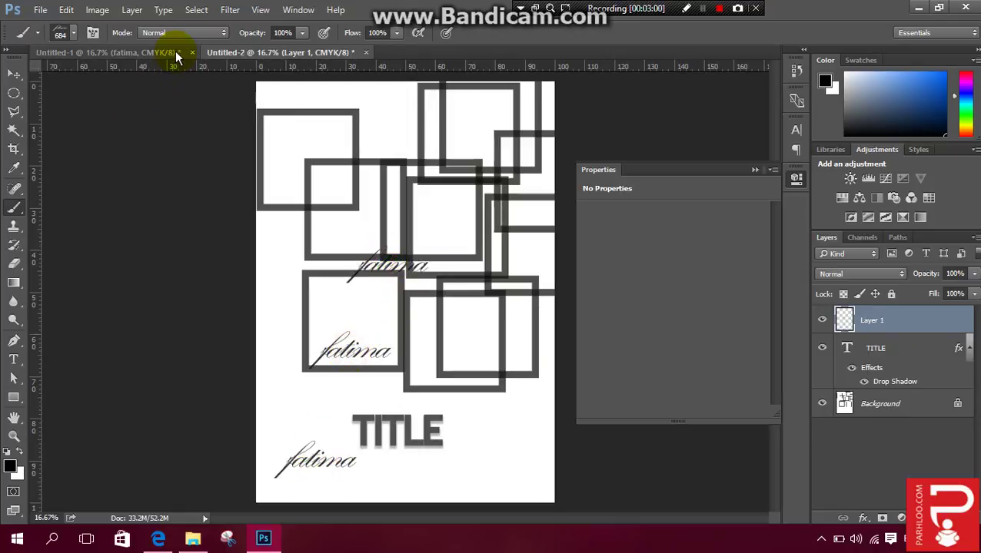
Place the blue-157652_640 bubble image from the desktop into Untitled-2 at full page width
left_click(269, 543)
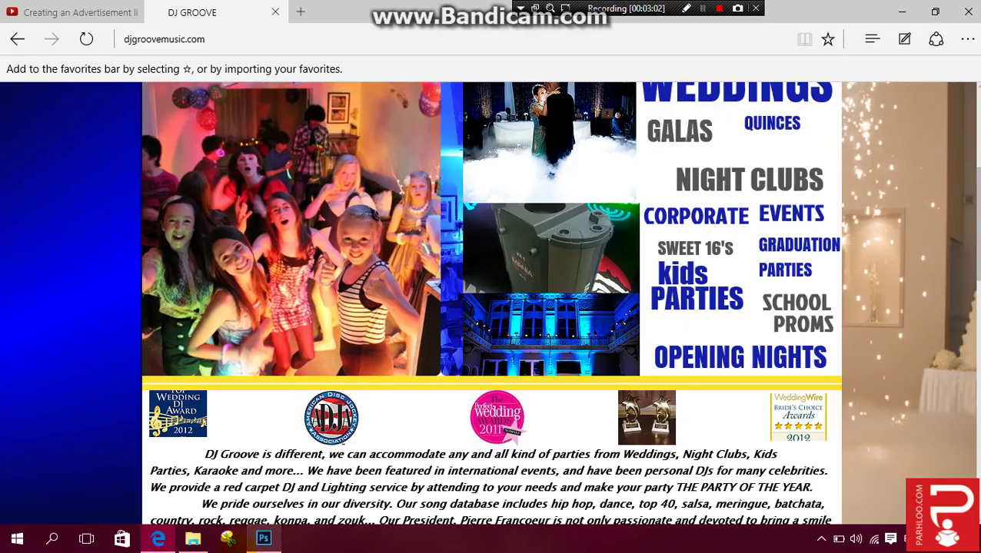
left_click(904, 10)
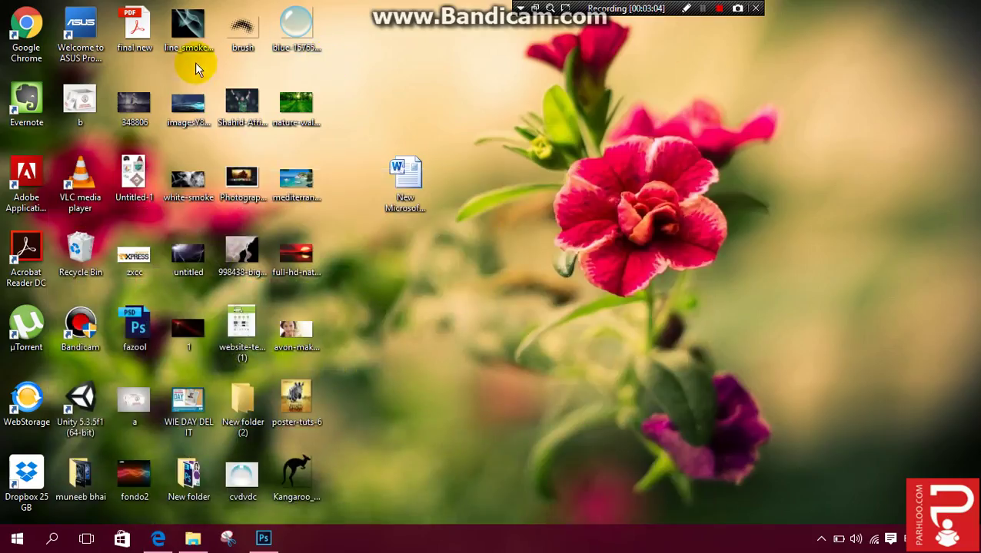
left_click_drag(296, 27, 368, 333)
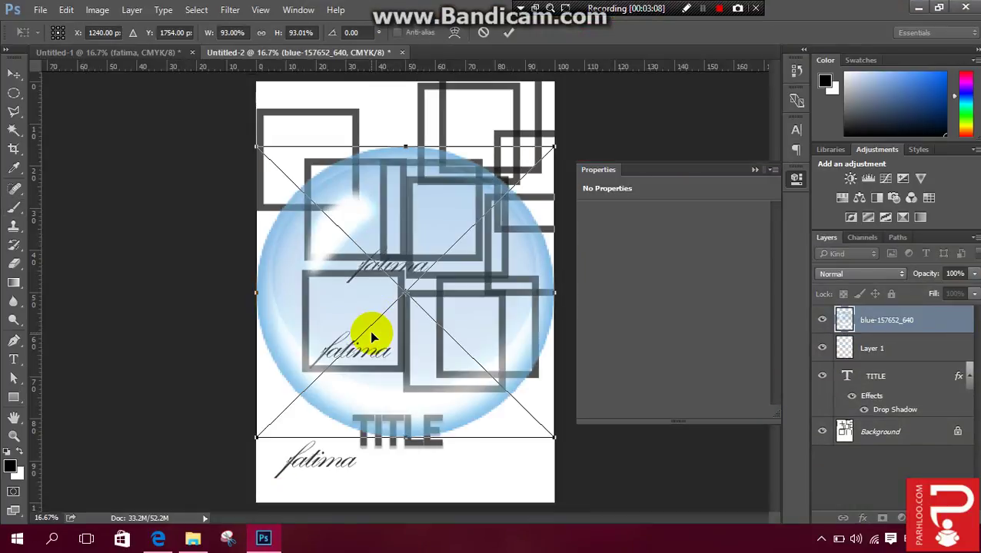
key("Return")
Select the blue area of the bubble with the Magic Wand and copy it to a new layer
key("w")
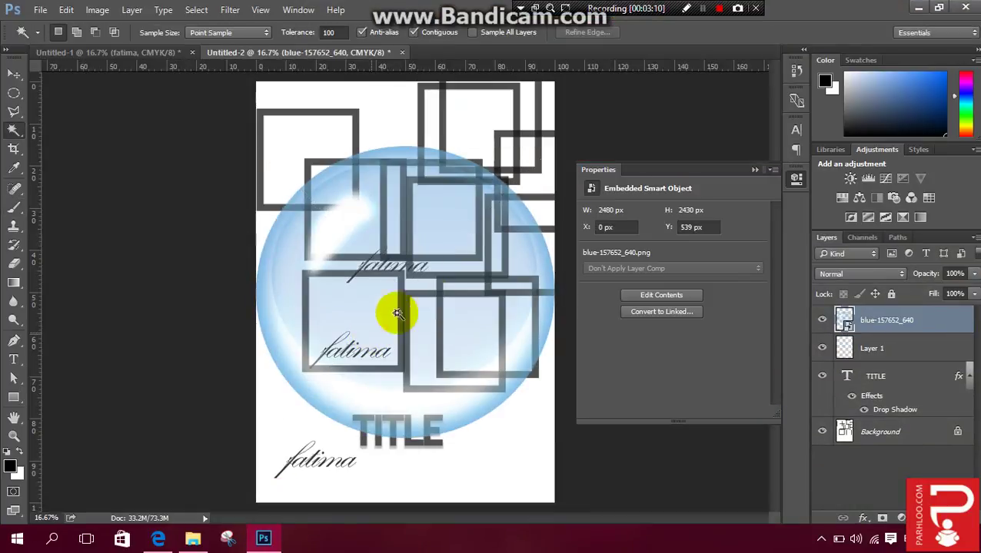
left_click(428, 294)
right_click(428, 294)
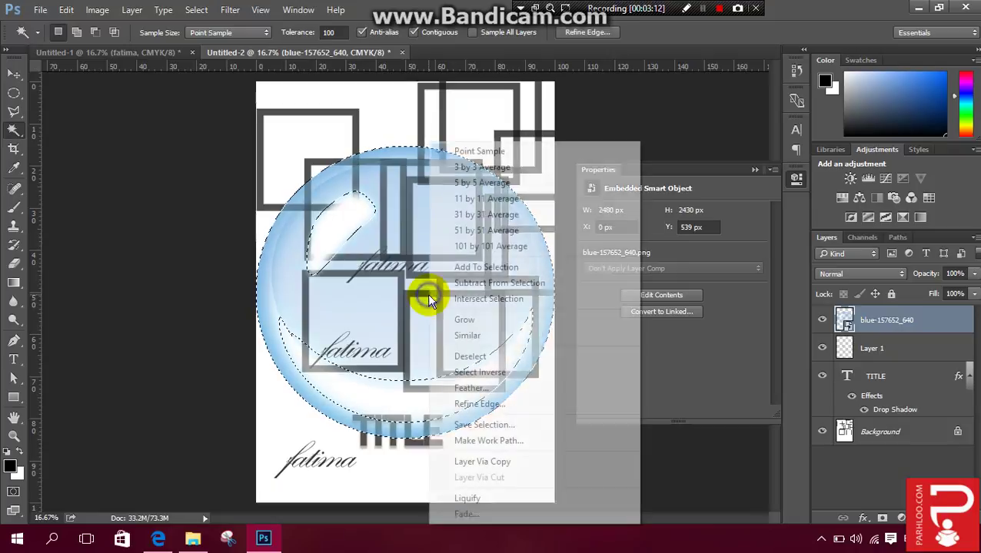
left_click(511, 463)
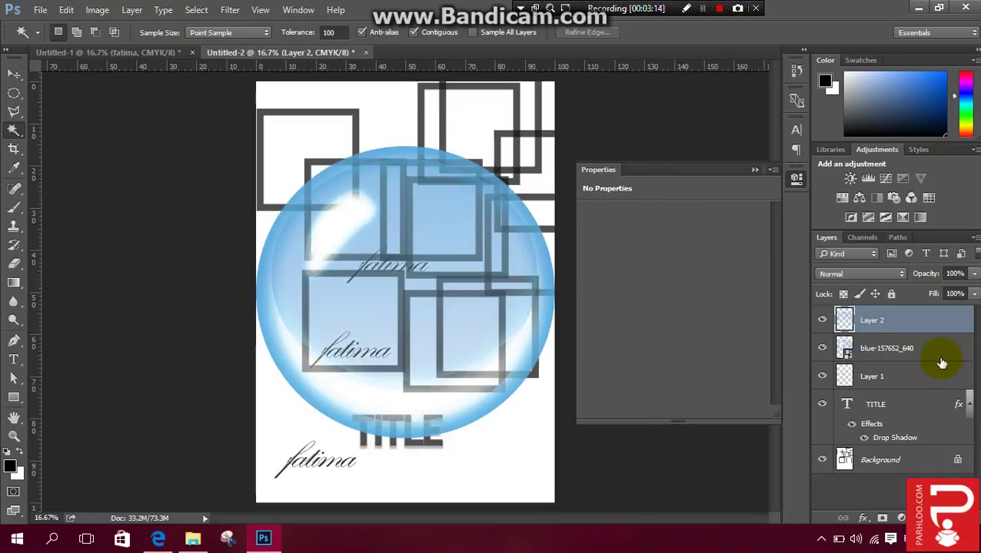
Transfer the copied bubble layer into the Untitled-1 document and delete the name text layer there
left_click(935, 352)
left_click(926, 324)
key("v")
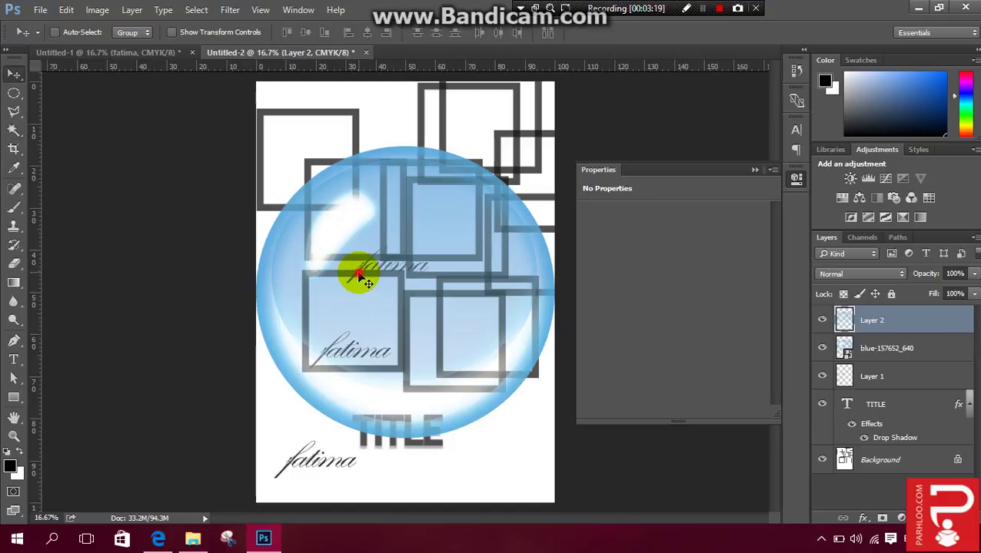
mouse_move(354, 270)
left_mouse_down()
mouse_move(249, 87)
mouse_move(164, 54)
mouse_move(374, 282)
mouse_move(350, 270)
left_mouse_up()
left_click(849, 348)
key("Delete")
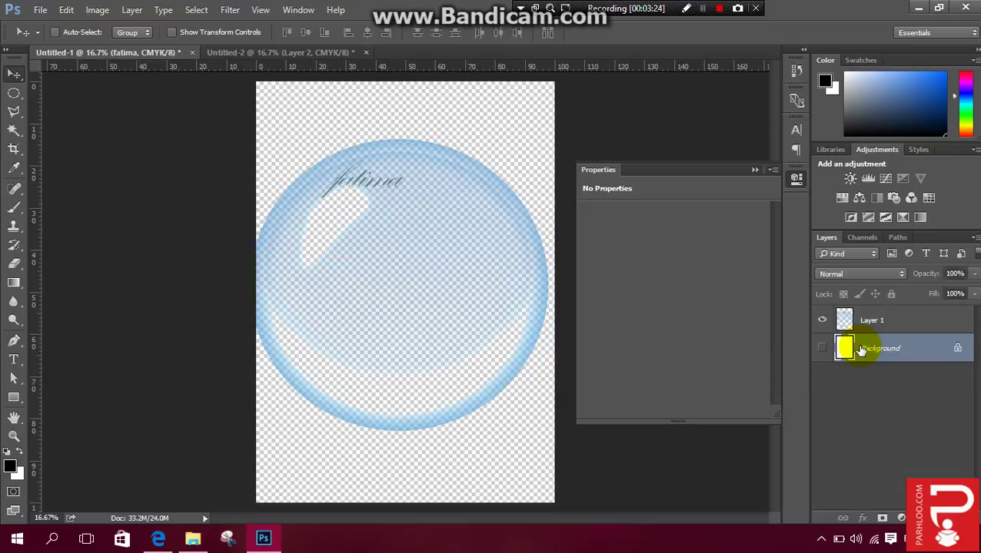
Define the bubble in Untitled-1 as a brush preset named bubble
left_click(71, 17)
left_click(142, 338)
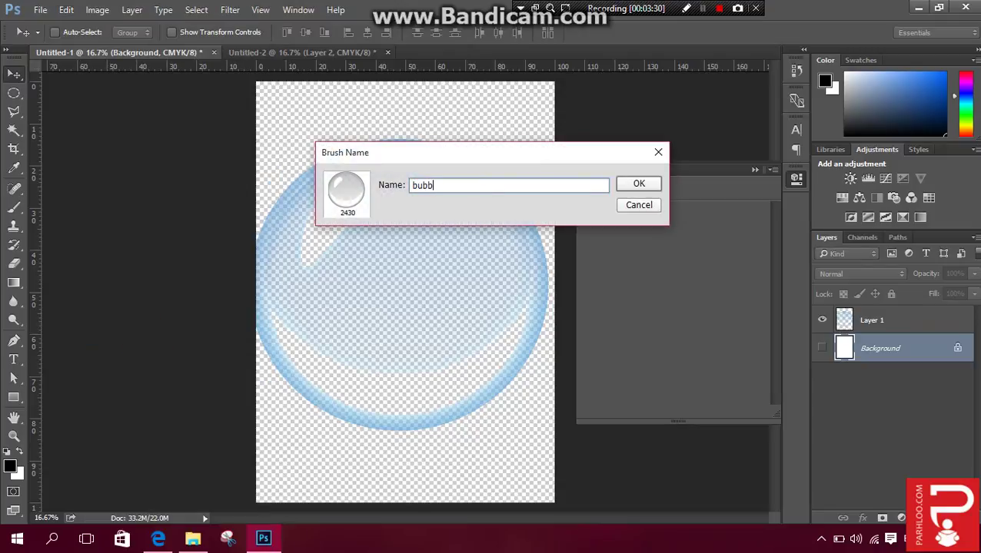
type("le")
key("Return")
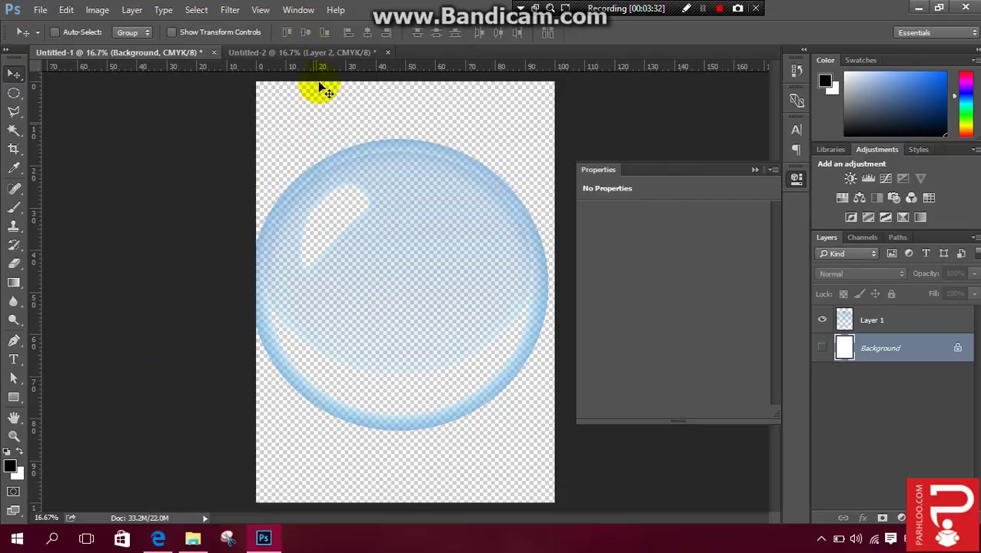
Return to Untitled-2 and remove all the layers above its Background
left_click_drag(321, 90, 487, 283)
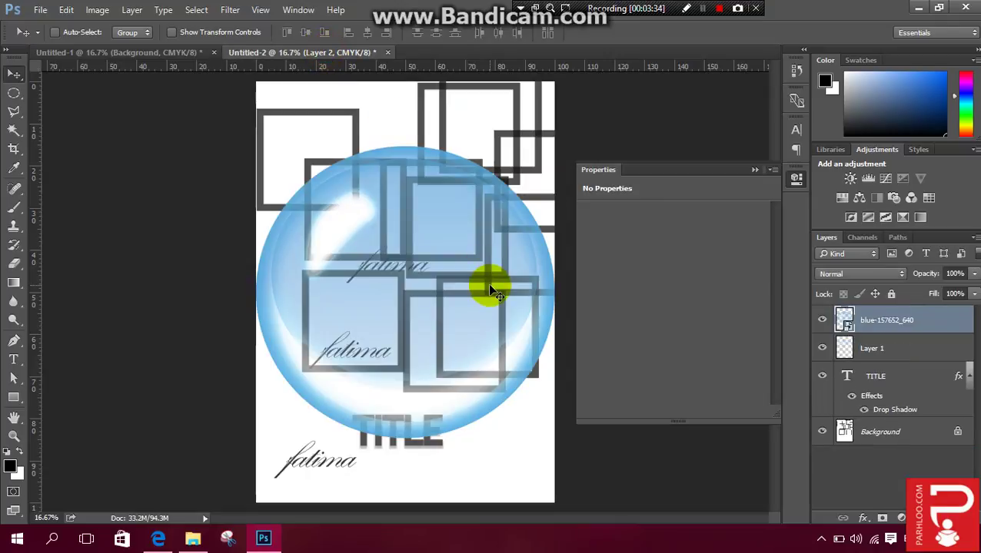
key("ctrl+alt+z")
key("ctrl+alt+z")
key("ctrl+alt+z")
key("ctrl+alt+z")
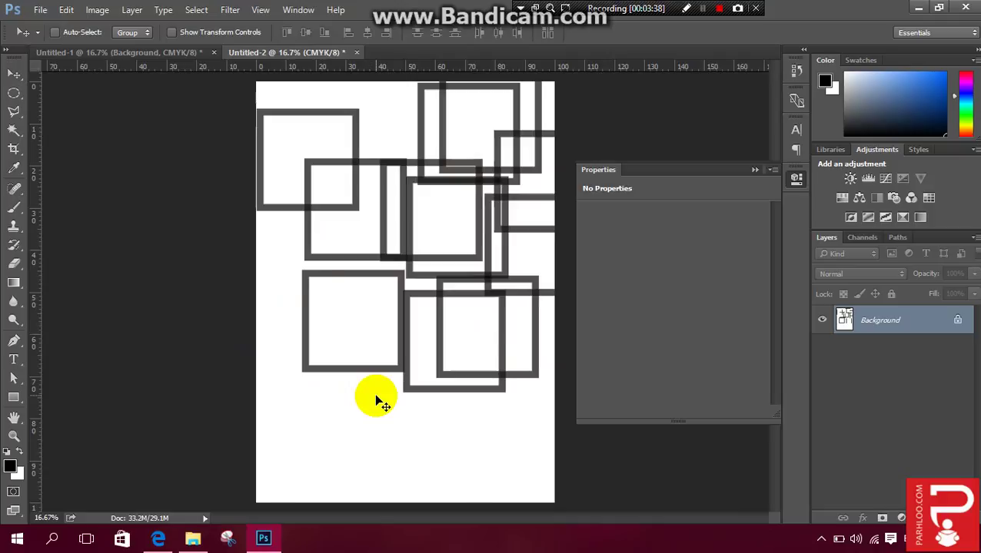
Stamp the bubble brush once in black over the lower part of the squares on the Untitled-2 Background
key("b")
left_click(396, 346)
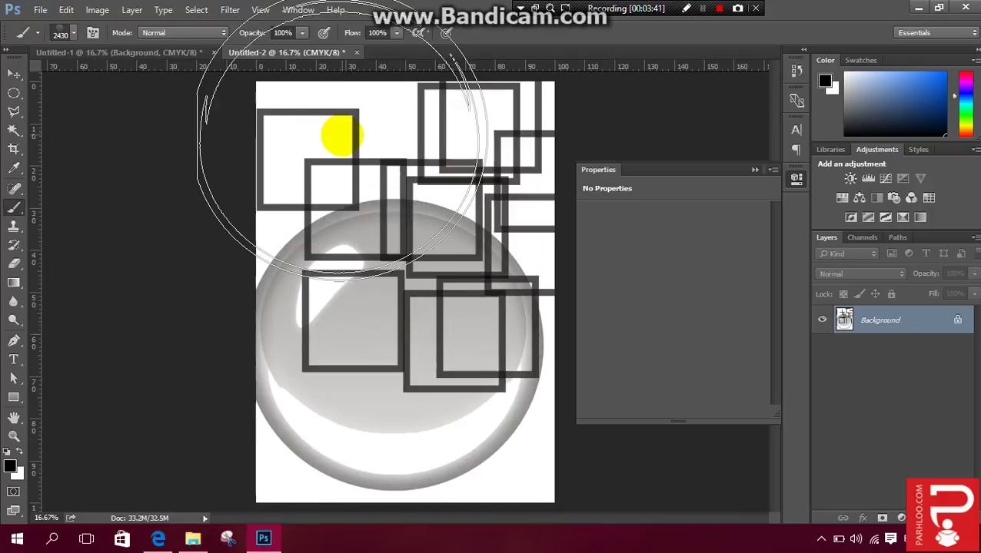
key("v")
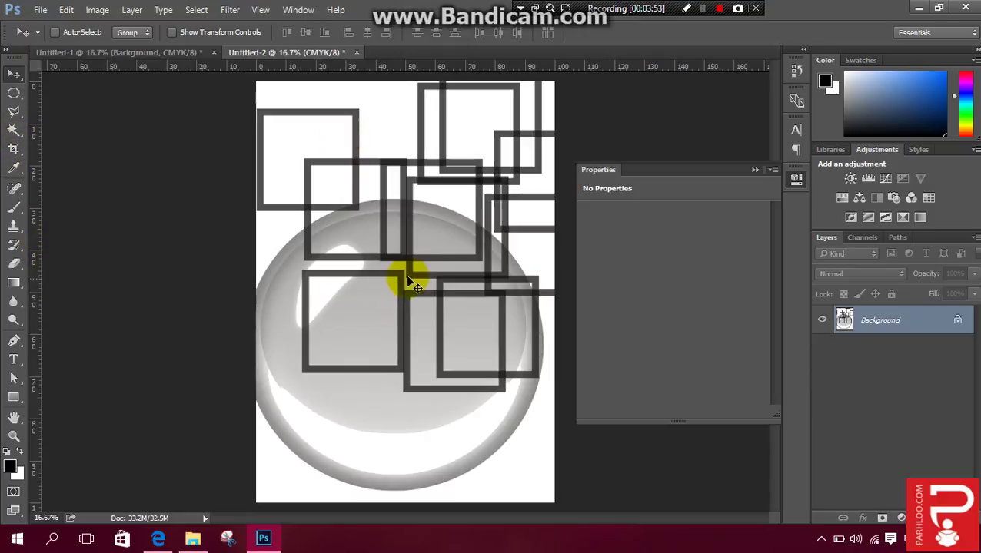
Draw a black light bulb custom shape about 1060 by 1865 px over the right half of the Untitled-1 page
left_click(88, 54)
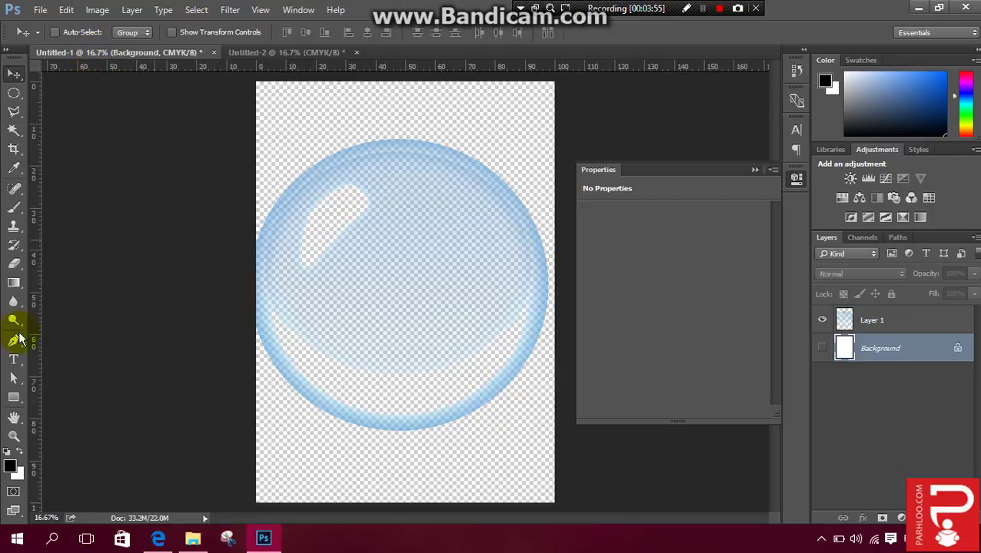
left_click(14, 398)
left_click_drag(18, 401, 84, 463)
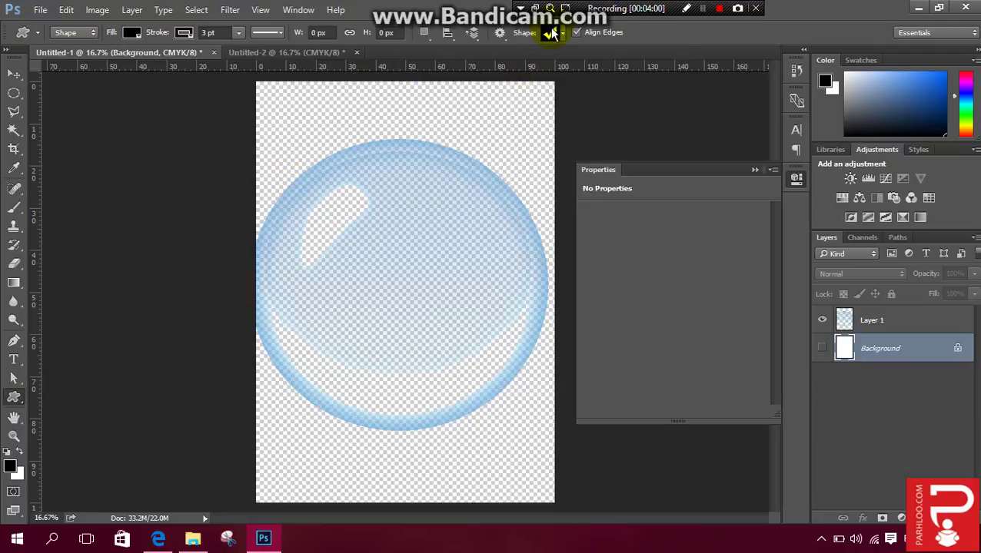
left_click(552, 32)
left_click(548, 86)
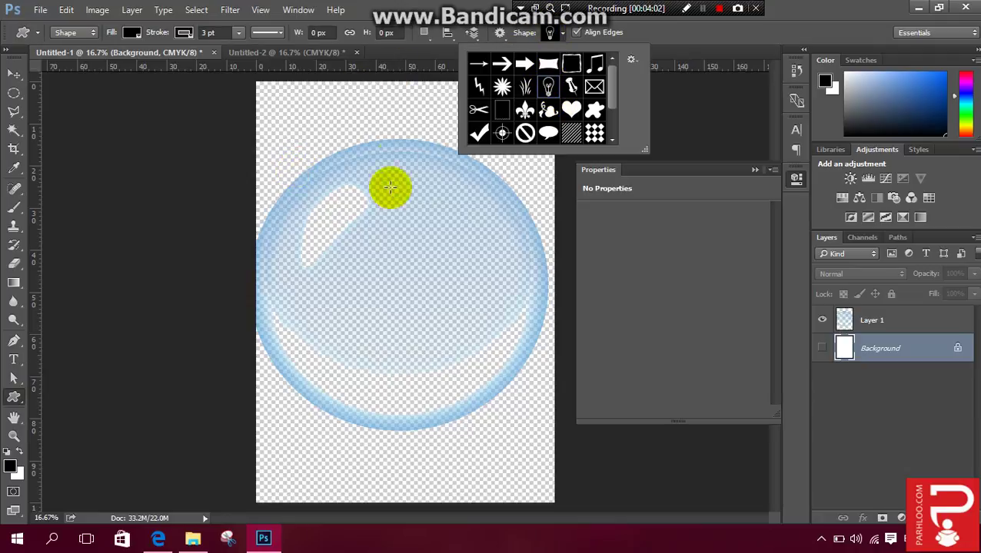
left_click_drag(395, 212, 519, 465)
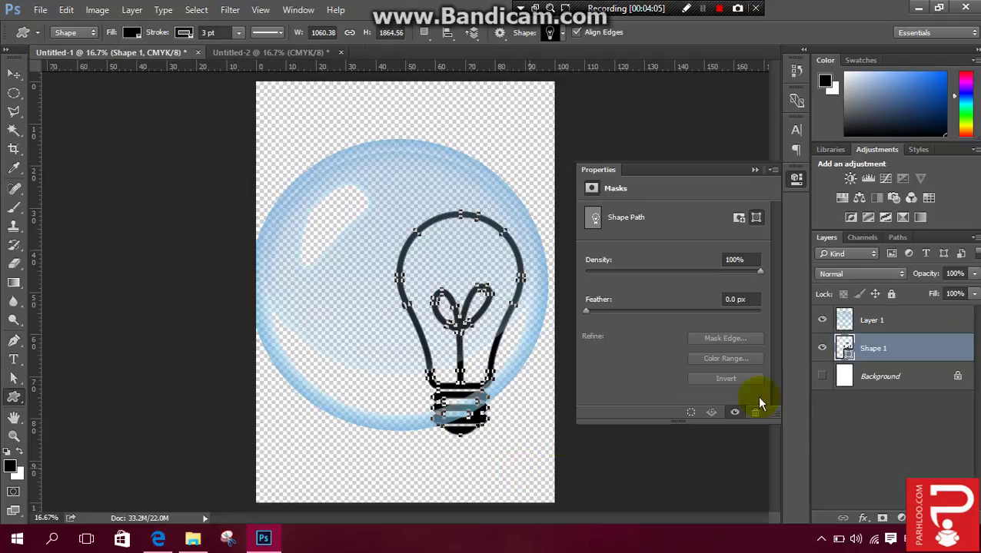
Delete the bubble layer from Untitled-1 and define the light bulb shape as a brush preset named bulb
left_click(877, 329)
key("Delete")
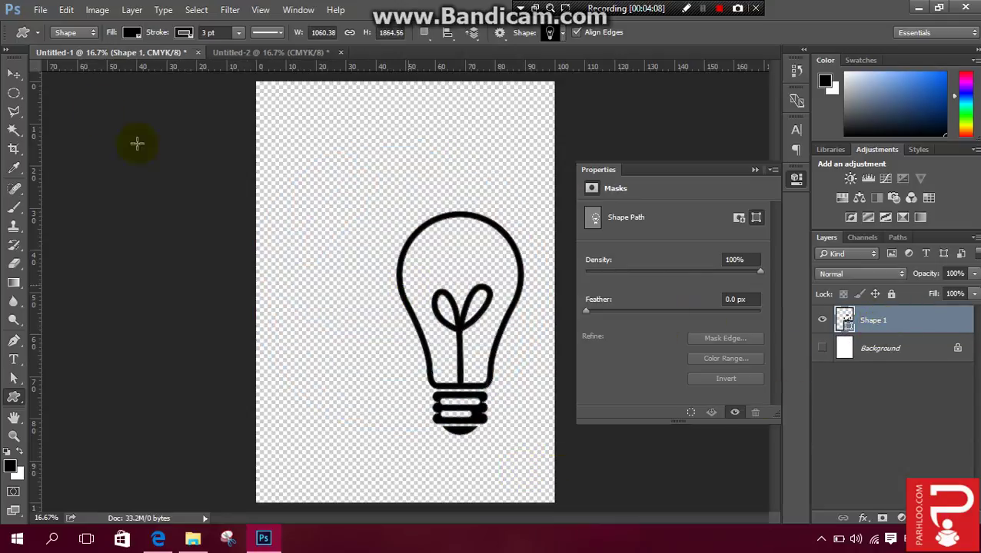
left_click(66, 10)
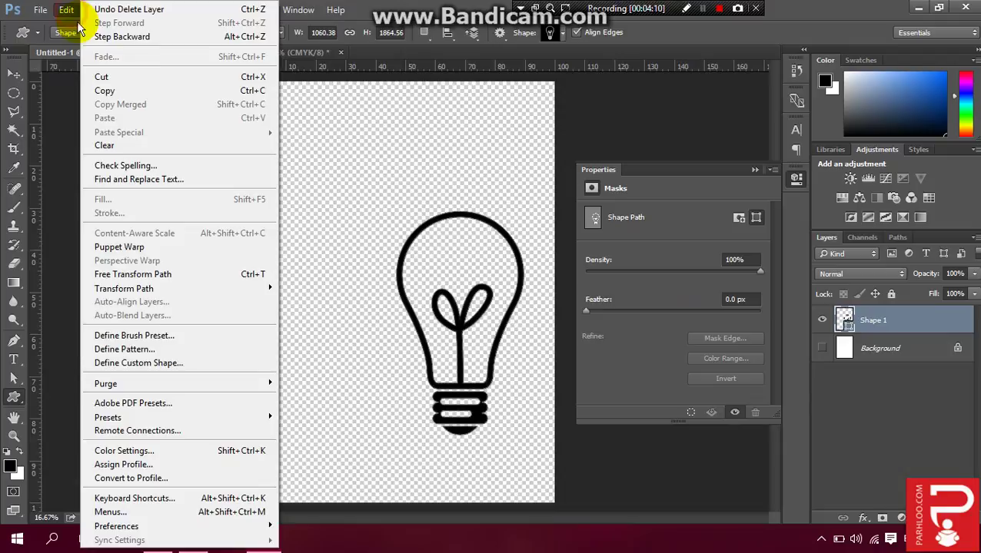
left_click(116, 338)
type("bulb")
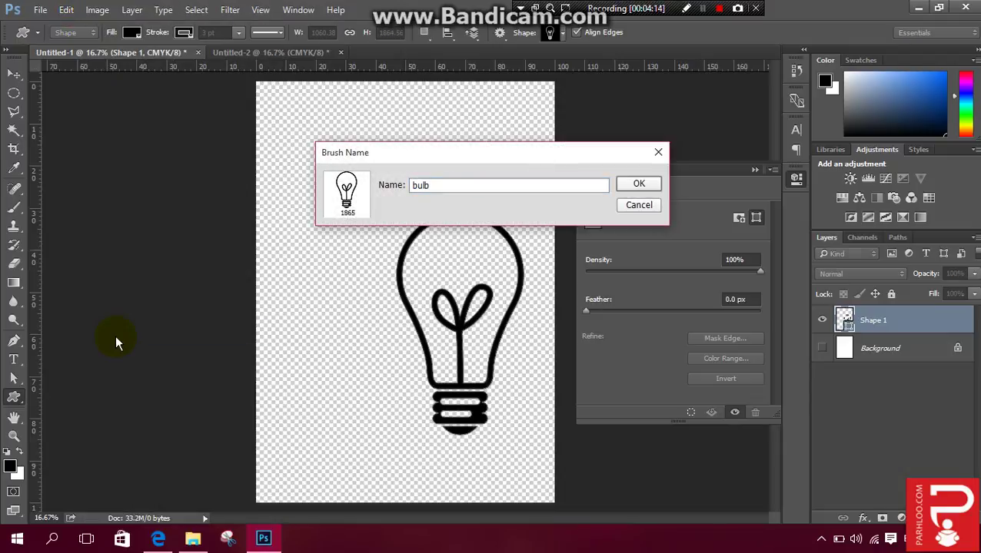
key("Return")
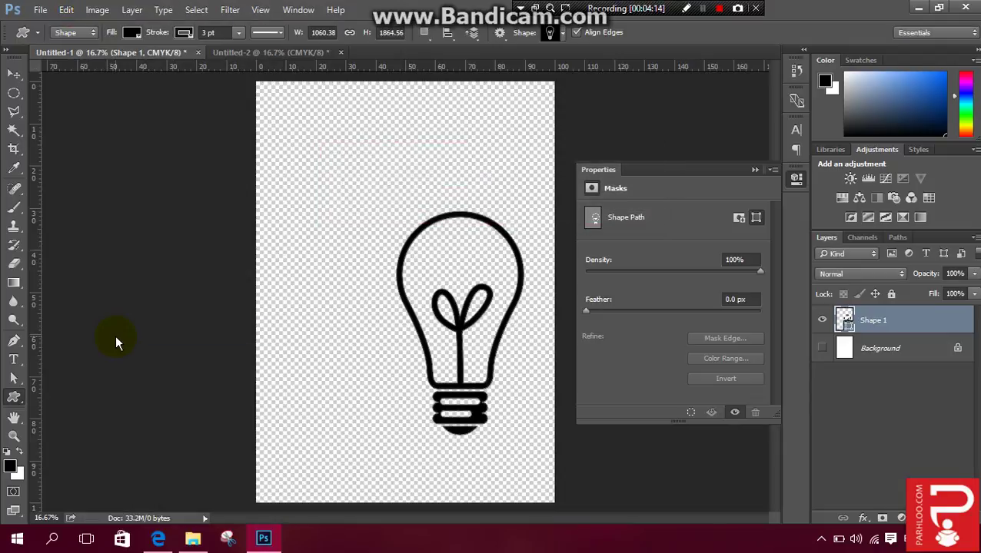
Stamp the bulb brush on a new layer beside the shape, then paint more bulbs with 34% opacity and 48% flow
key("b")
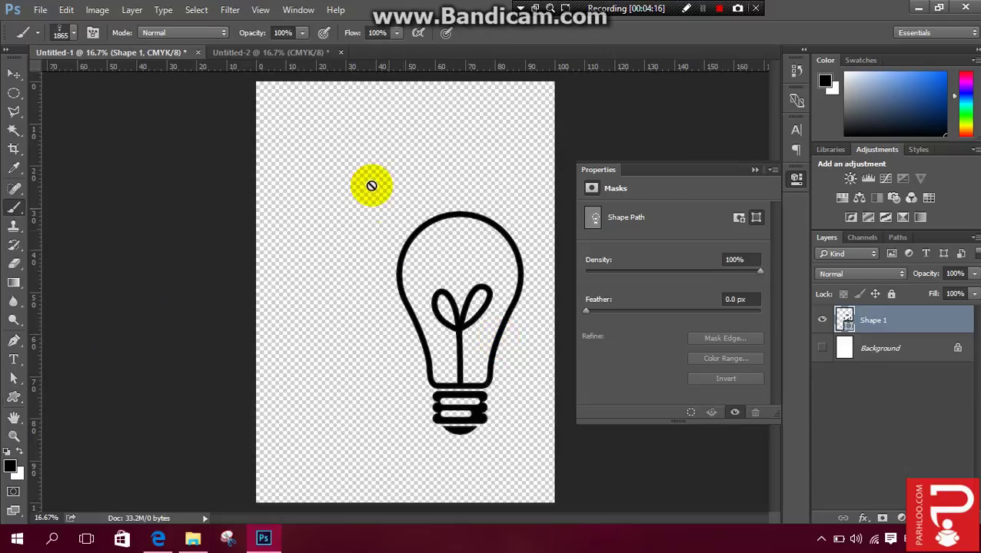
key("ctrl+shift+alt+n")
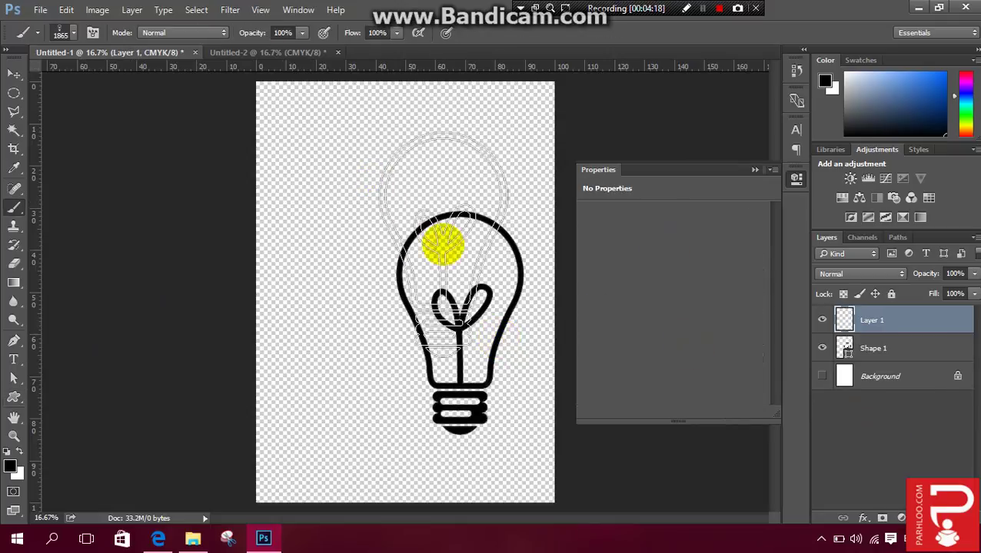
left_click(347, 223)
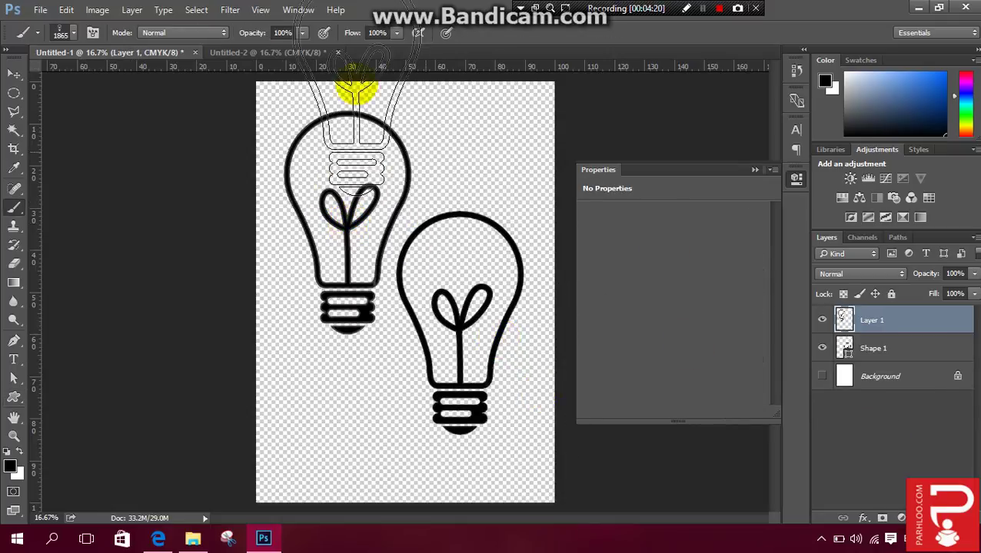
mouse_move(337, 34)
left_mouse_down()
mouse_move(318, 27)
mouse_move(192, 31)
left_mouse_up()
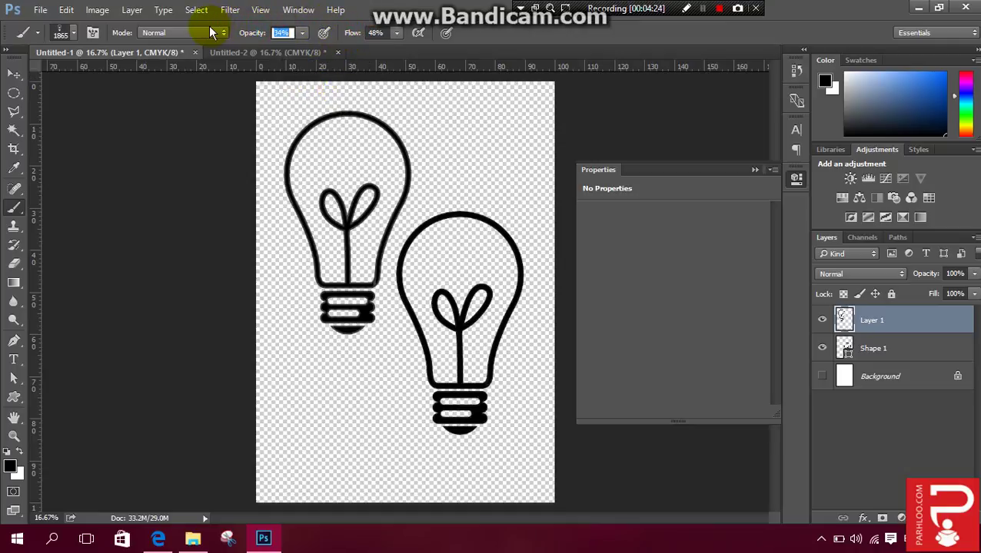
mouse_move(315, 372)
left_mouse_down()
mouse_move(437, 396)
mouse_move(488, 352)
mouse_move(438, 285)
mouse_move(404, 288)
mouse_move(390, 295)
mouse_move(380, 342)
mouse_move(396, 402)
mouse_move(419, 403)
mouse_move(501, 346)
mouse_move(392, 151)
mouse_move(363, 131)
left_mouse_up()
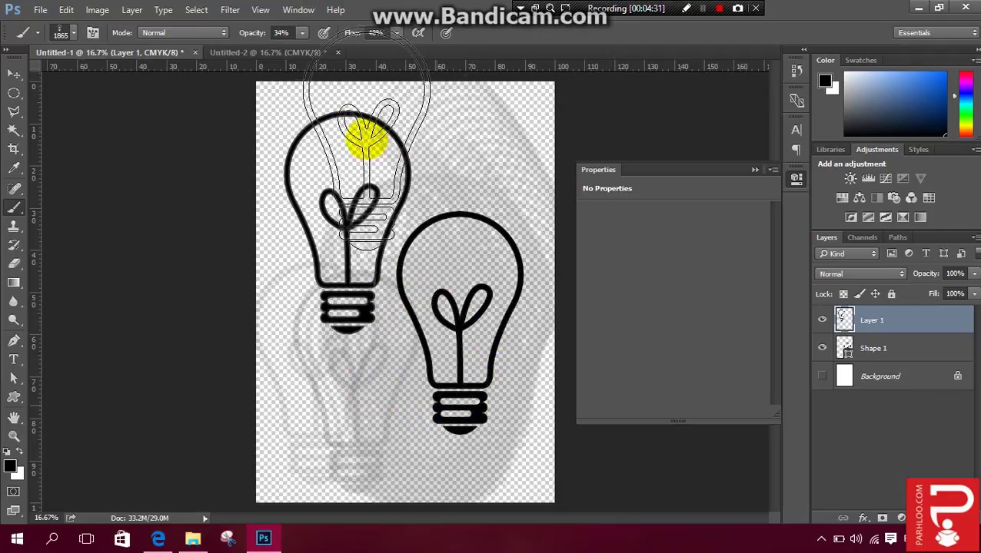
Switch to Untitled-2 and create a new blank document with the preset settings
left_click(261, 53)
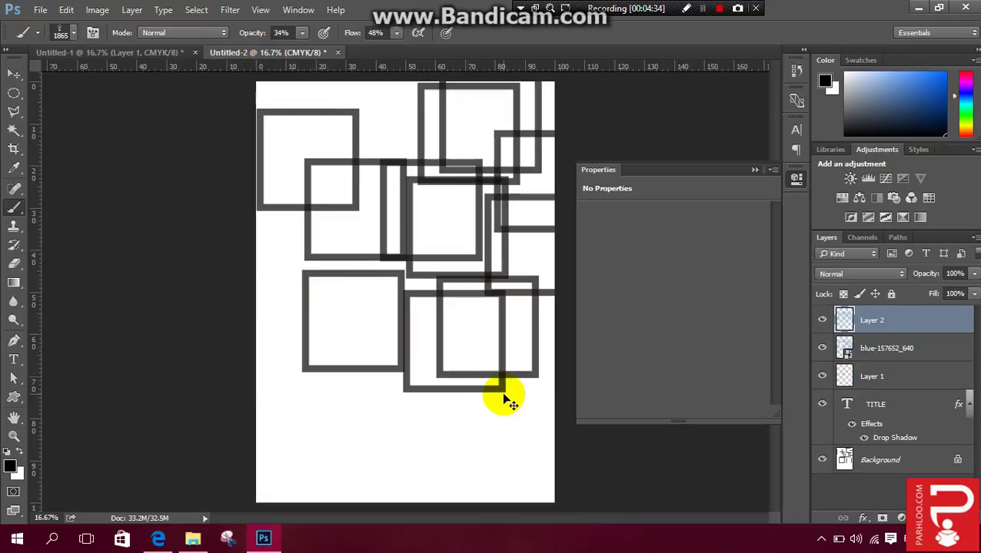
key("ctrl+n")
key("Return")
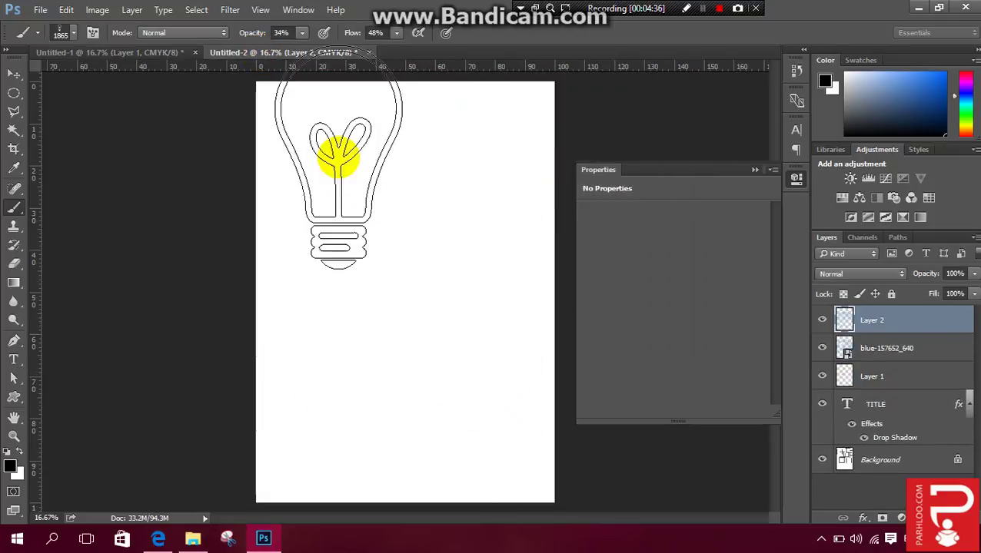
Paint overlapping semi-transparent bulb strokes and a single bulb stamp on the blank Untitled-3 page, then undo them
mouse_move(397, 263)
left_mouse_down()
mouse_move(458, 263)
mouse_move(477, 282)
mouse_move(485, 318)
mouse_move(479, 360)
mouse_move(432, 383)
mouse_move(379, 372)
mouse_move(360, 330)
mouse_move(368, 273)
mouse_move(411, 206)
left_mouse_up()
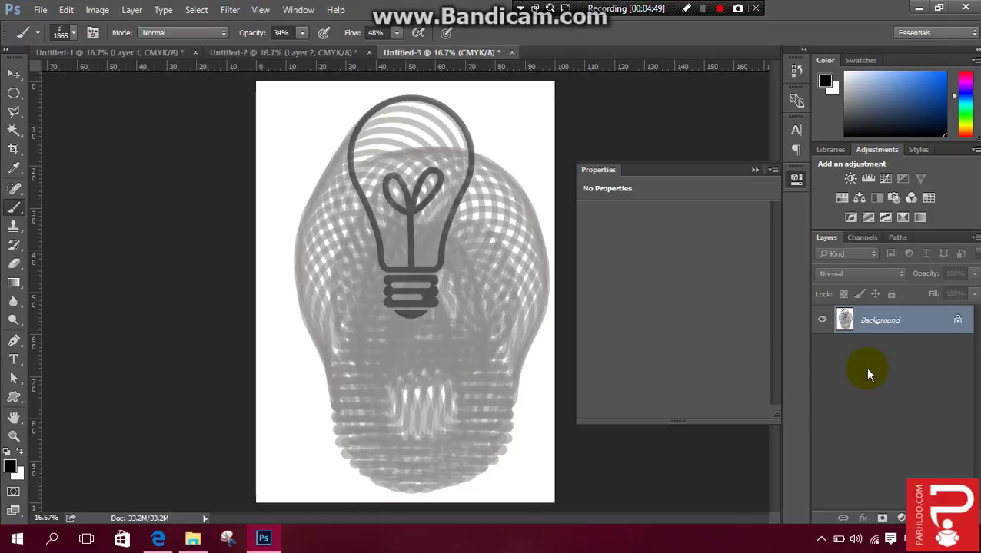
key("ctrl+alt+z")
key("ctrl+alt+z")
key("ctrl+alt+z")
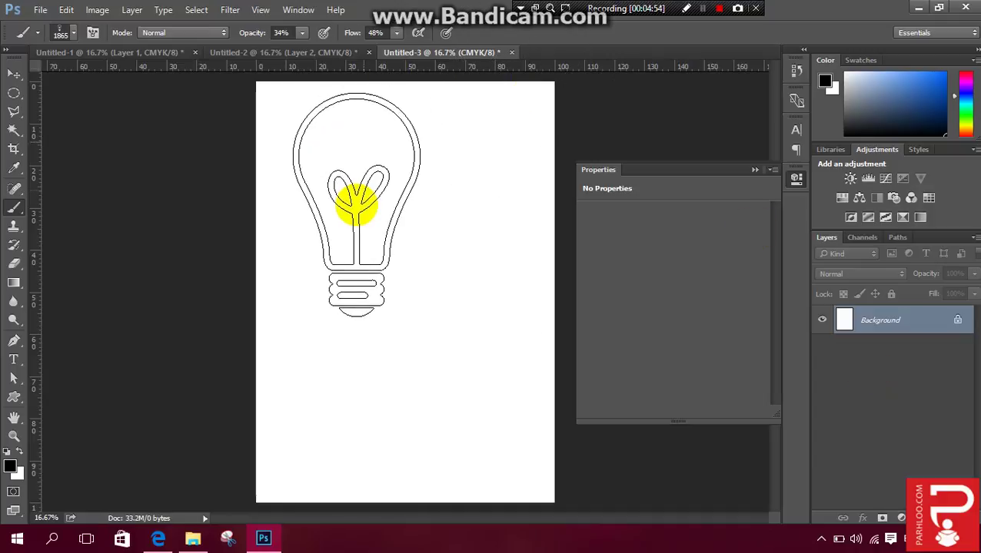
Draw a heart custom shape about 1145 by 998 px in the middle of the Untitled-3 page
key("u")
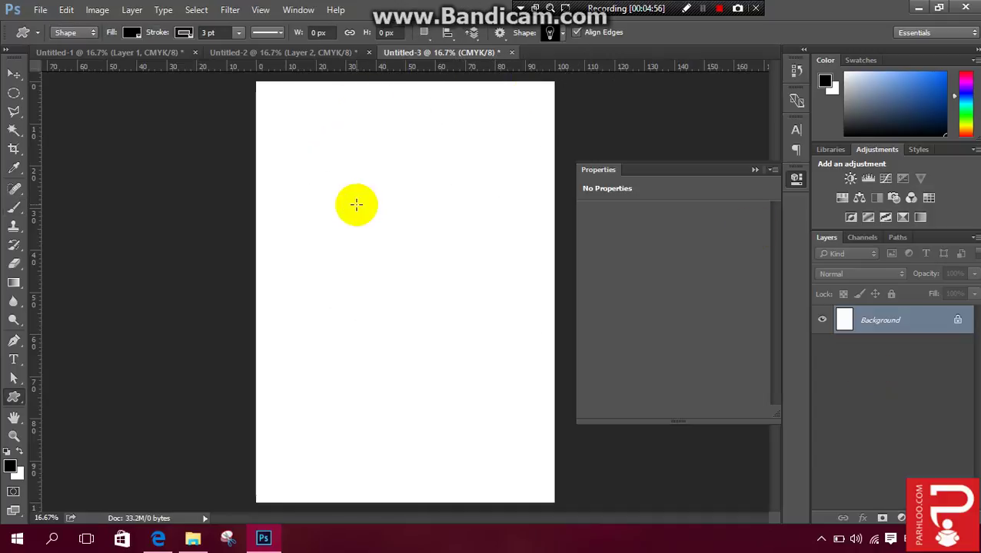
left_click(564, 33)
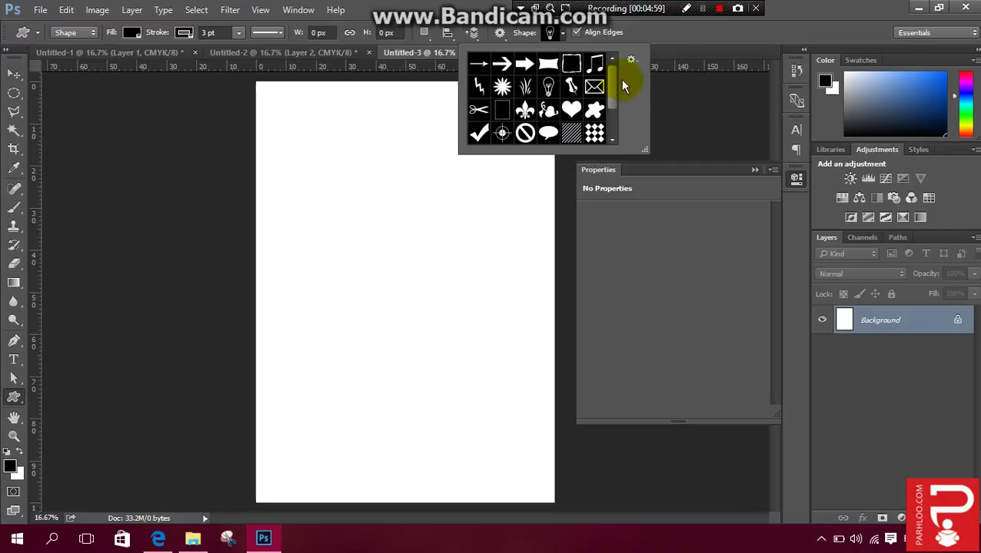
mouse_move(612, 80)
left_mouse_down()
mouse_move(610, 121)
mouse_move(619, 98)
left_mouse_up()
left_click(571, 78)
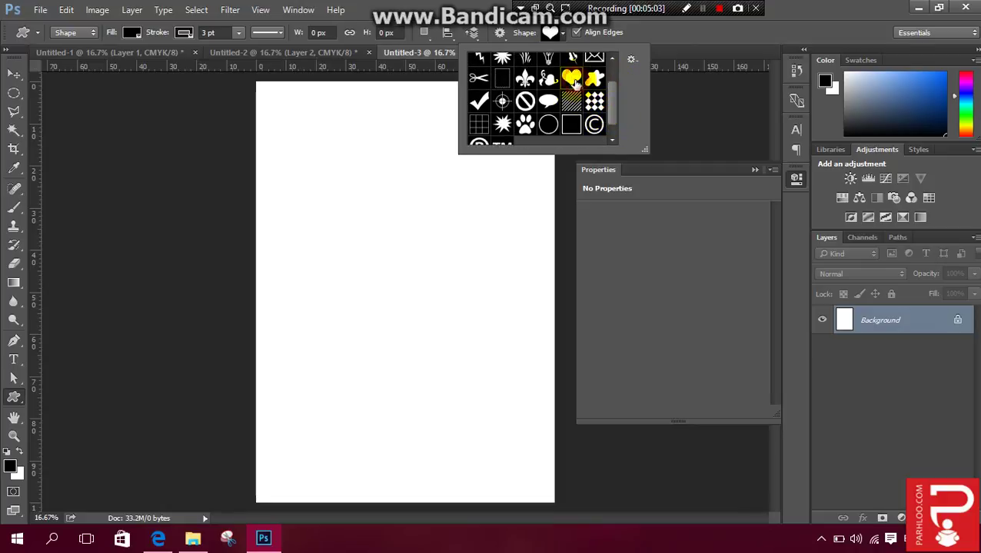
left_click_drag(331, 241, 465, 396)
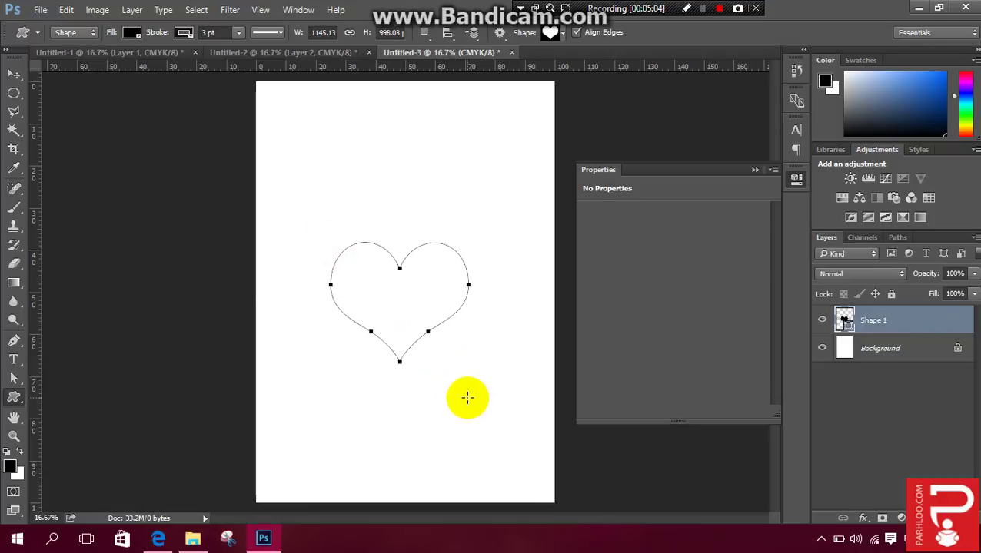
Give the heart shape no fill and a stroke width of 28.48 pt
left_click(132, 32)
left_click(70, 61)
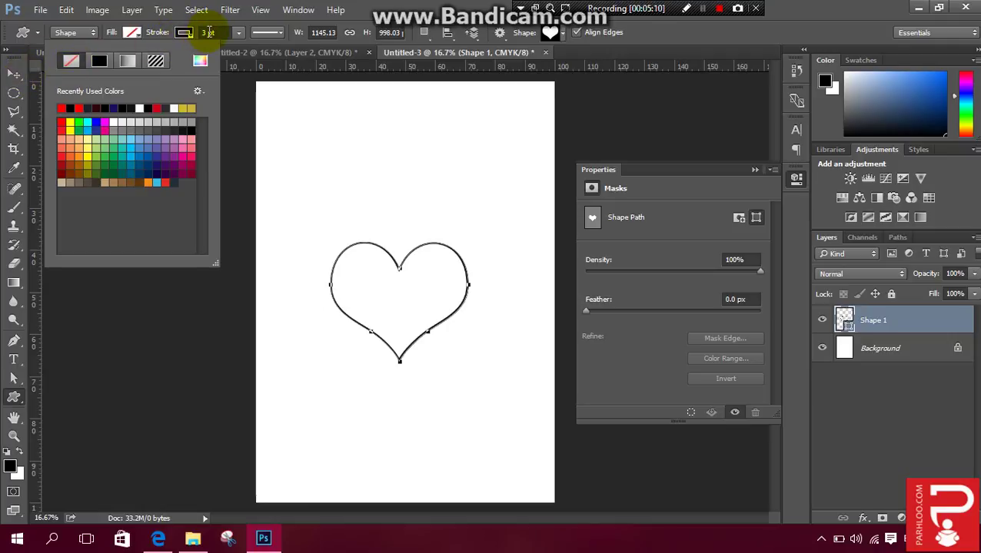
left_click(239, 32)
left_click_drag(240, 48, 269, 48)
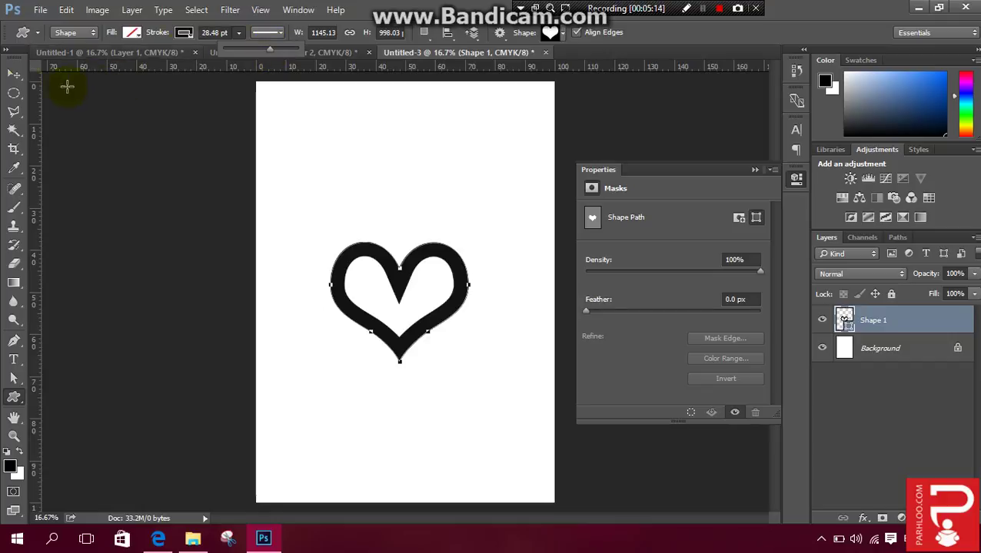
Define the outlined heart as a brush preset named heart
left_click(13, 77)
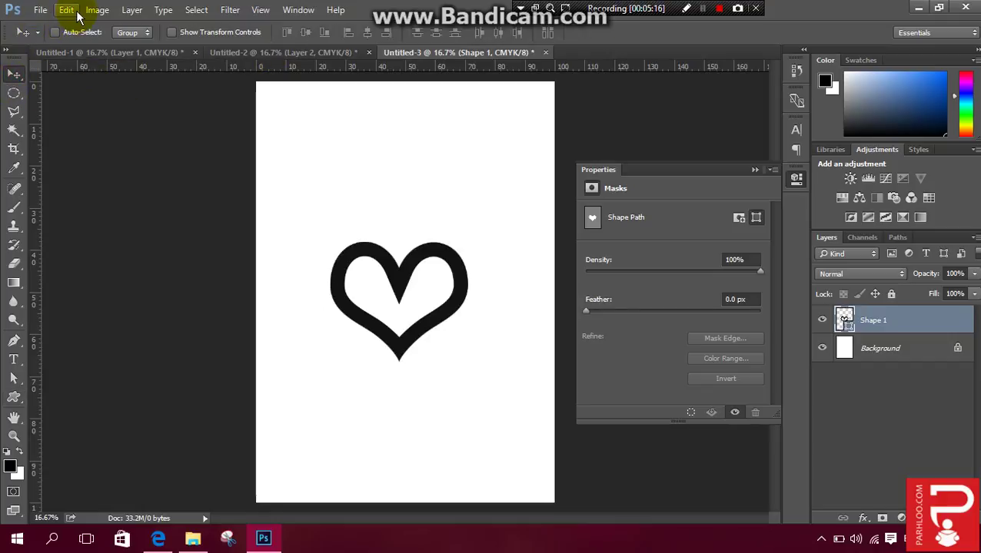
left_click(67, 10)
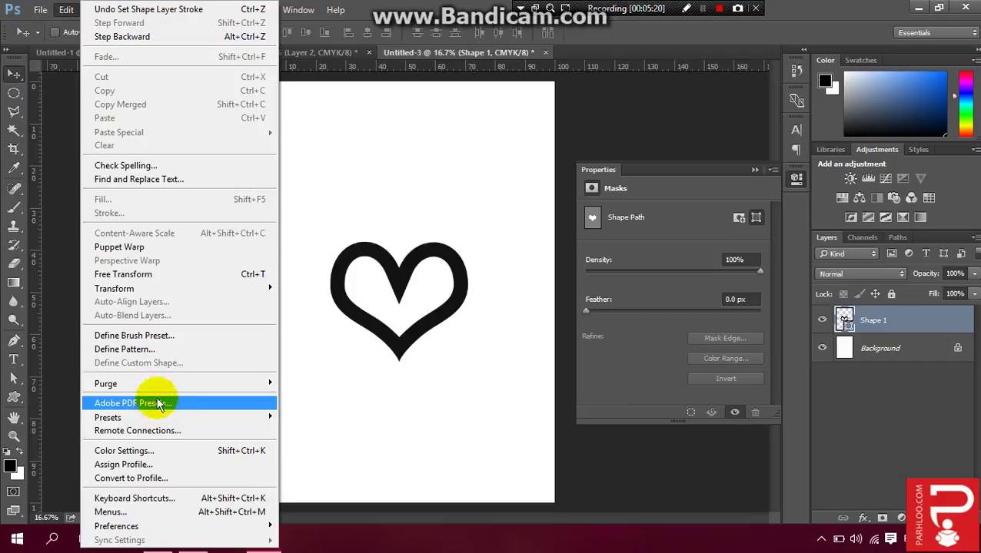
left_click(148, 336)
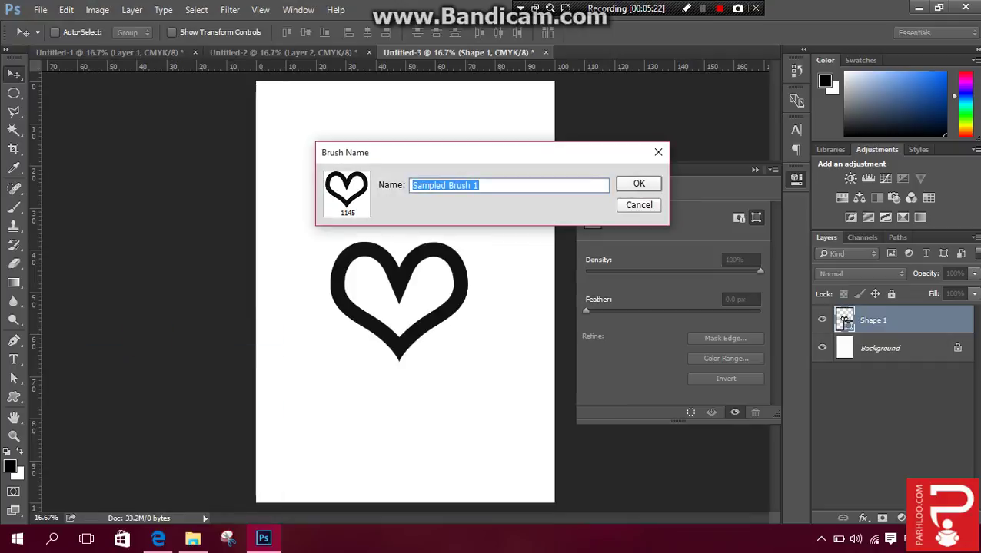
type("heart")
key("Return")
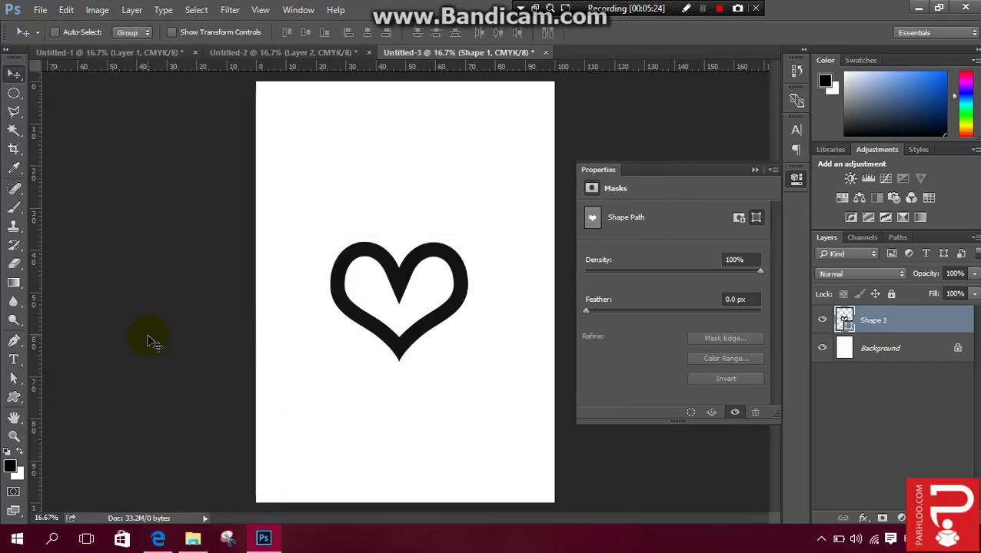
Delete the heart shape layer and paint overlapping semi-transparent strokes and stamps with the heart brush on the Background
key("Delete")
key("b")
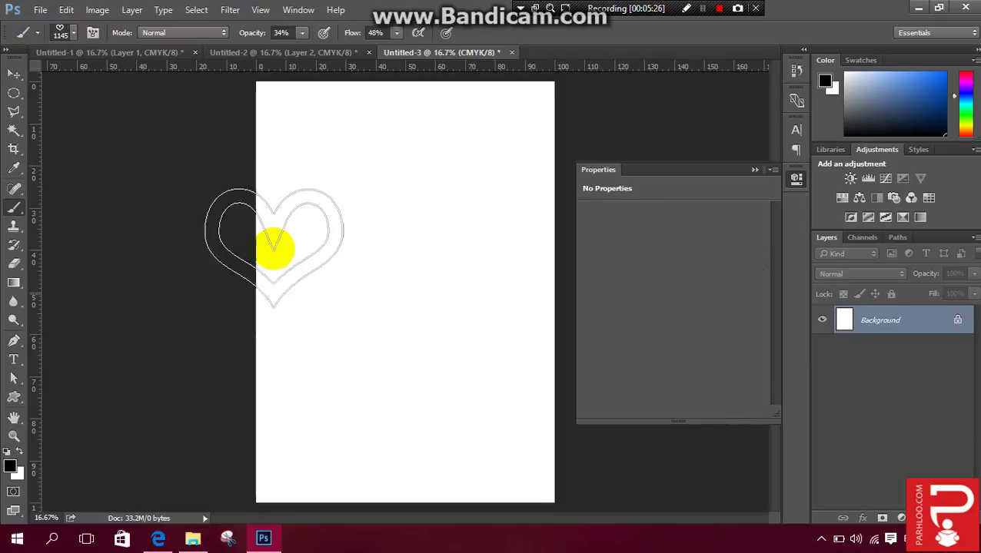
left_click(331, 208)
mouse_move(332, 208)
left_mouse_down()
mouse_move(401, 205)
mouse_move(456, 252)
mouse_move(467, 297)
mouse_move(438, 365)
mouse_move(371, 380)
mouse_move(352, 350)
mouse_move(366, 304)
mouse_move(413, 266)
left_mouse_up()
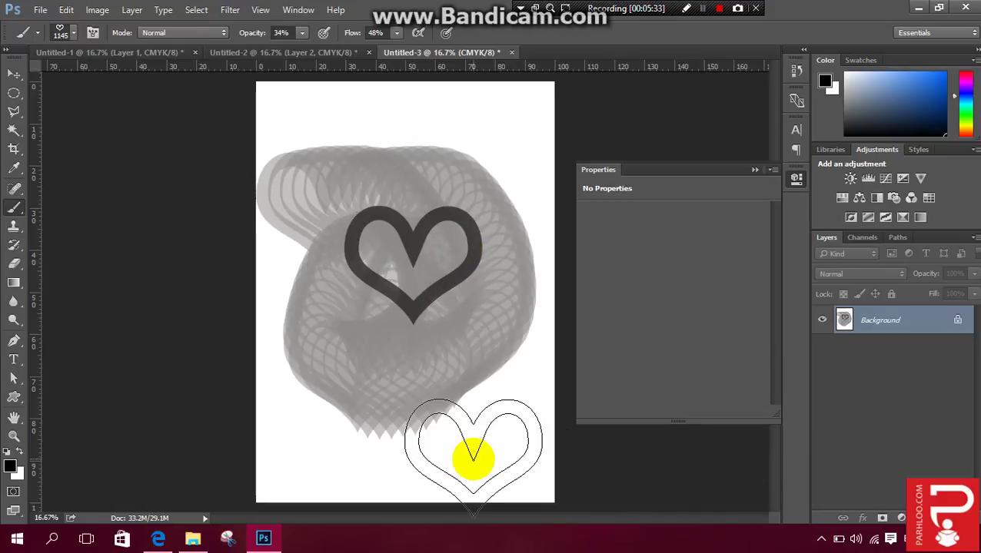
Undo the heart brush painting and the deletion of the heart shape layer
key("ctrl+alt+z")
key("ctrl+alt+z")
key("ctrl+alt+z")
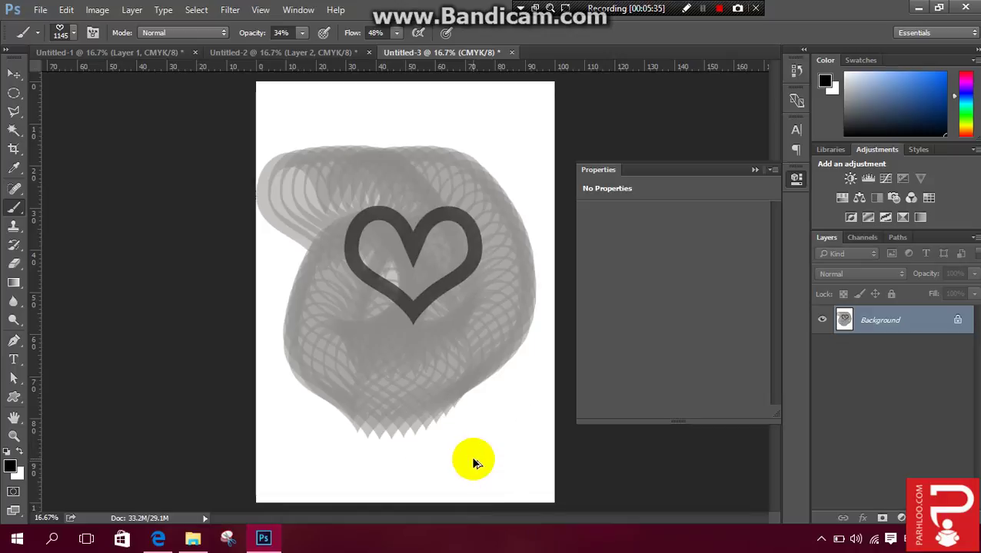
key("ctrl+alt+z")
key("ctrl+alt+z")
key("ctrl+alt+z")
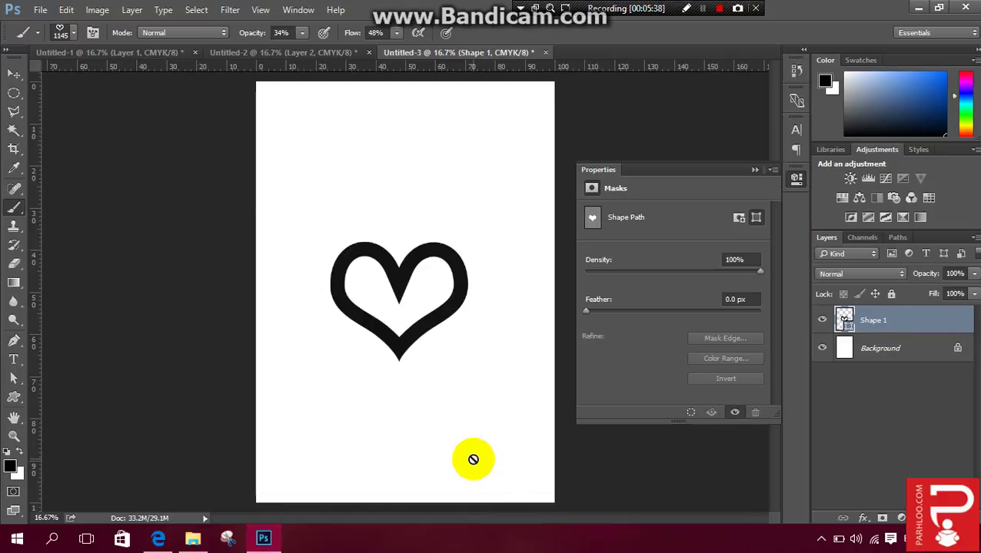
Remove the heart shape layer and set the heart brush tip's spacing to 36%
key("ctrl+alt+z")
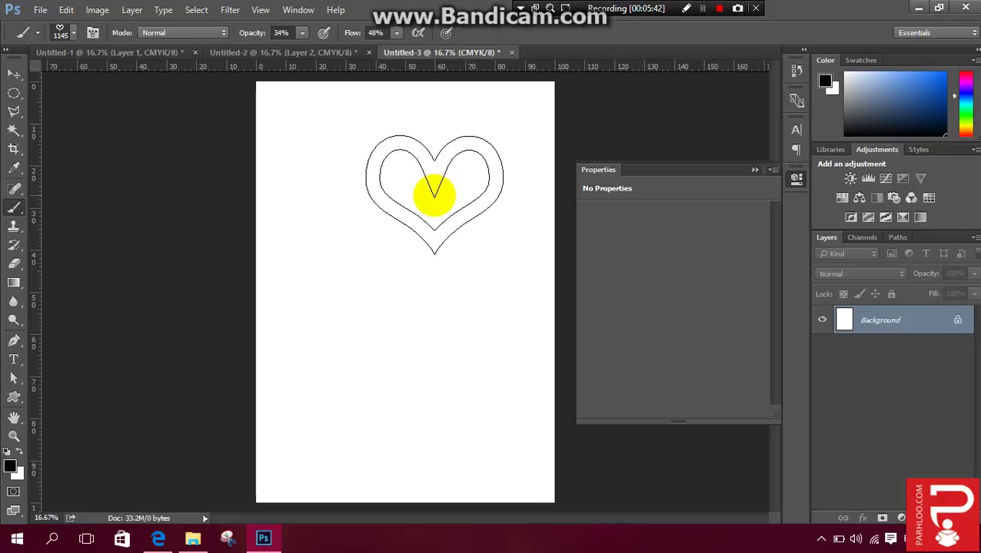
key("F5")
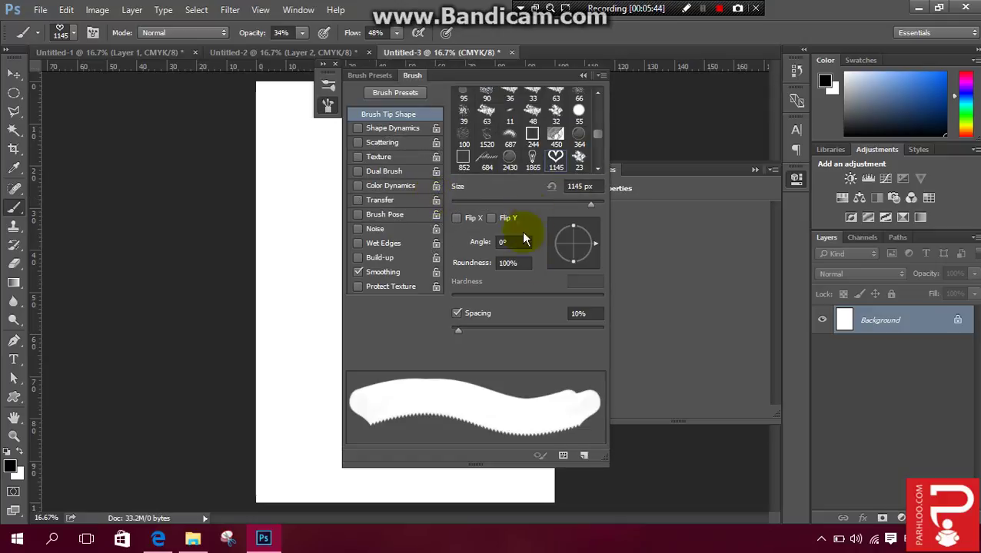
left_click_drag(460, 330, 477, 329)
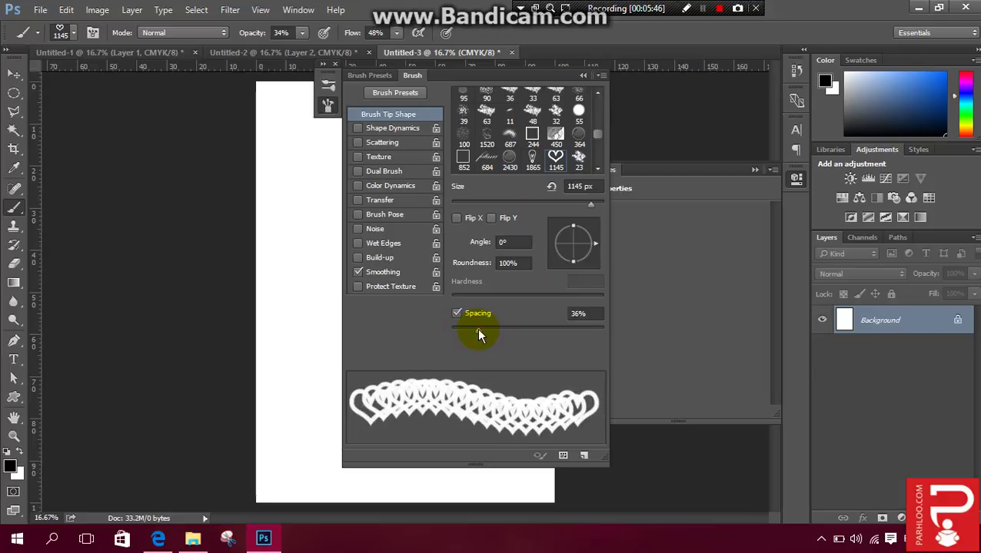
key("Return")
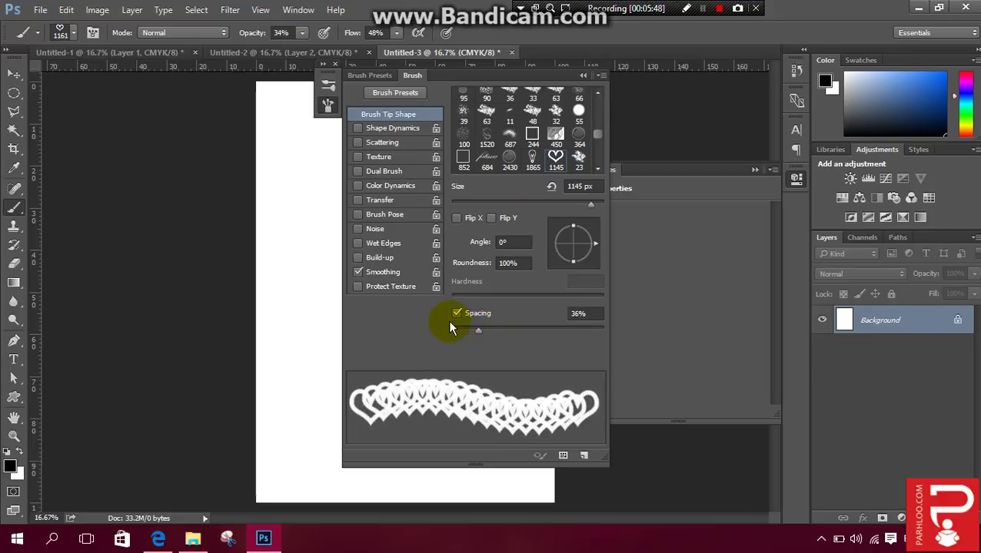
key("F5")
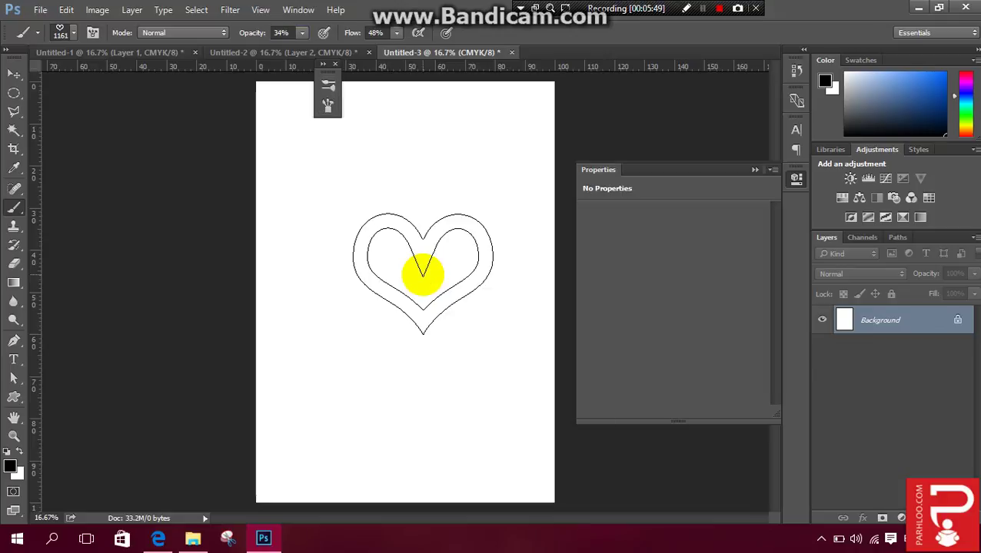
Try out the spaced heart brush with overlapping semi-transparent strokes across the blank Background, and undo them
left_click_drag(351, 207, 395, 220)
mouse_move(440, 273)
left_mouse_down()
mouse_move(437, 374)
mouse_move(410, 394)
mouse_move(373, 396)
mouse_move(342, 335)
mouse_move(348, 277)
mouse_move(364, 256)
mouse_move(501, 171)
mouse_move(538, 127)
left_mouse_up()
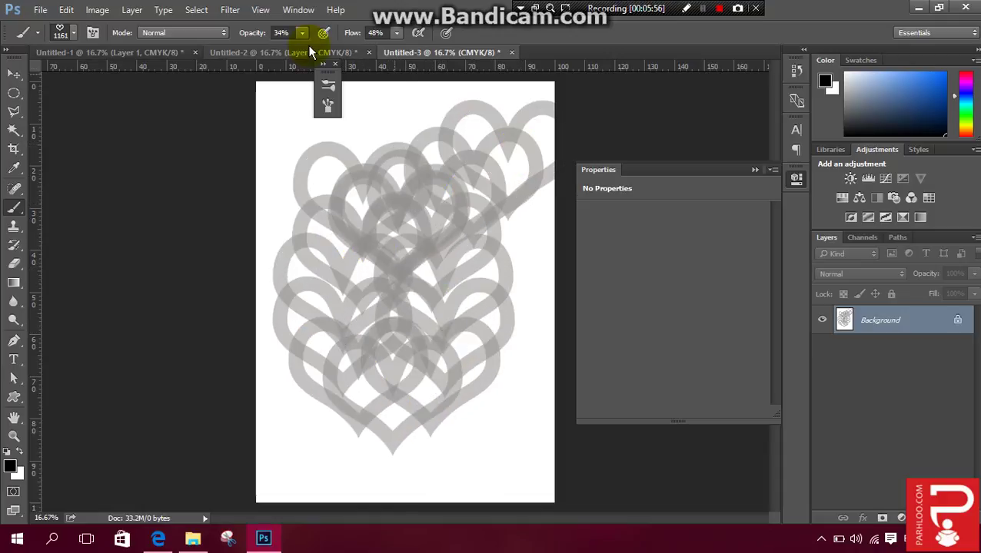
key("ctrl+z")
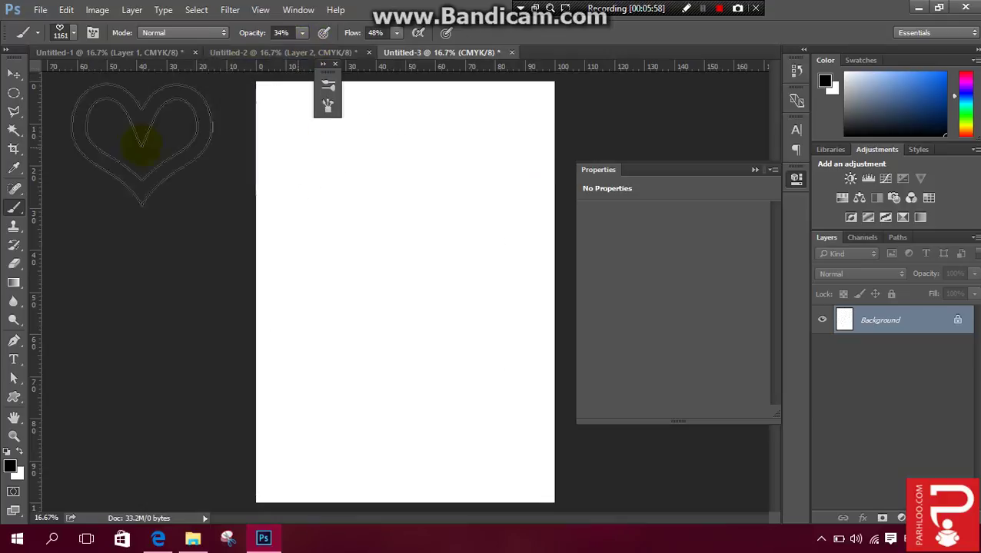
Set the foreground color to a dark red for the Brush tool
left_click(11, 468)
left_click(742, 121)
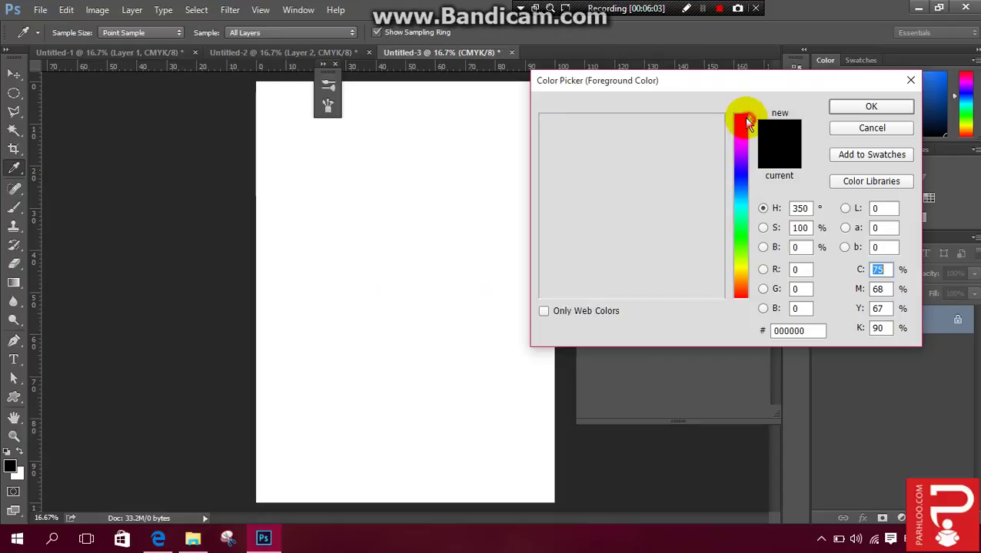
left_click(718, 175)
key("b")
key("Return")
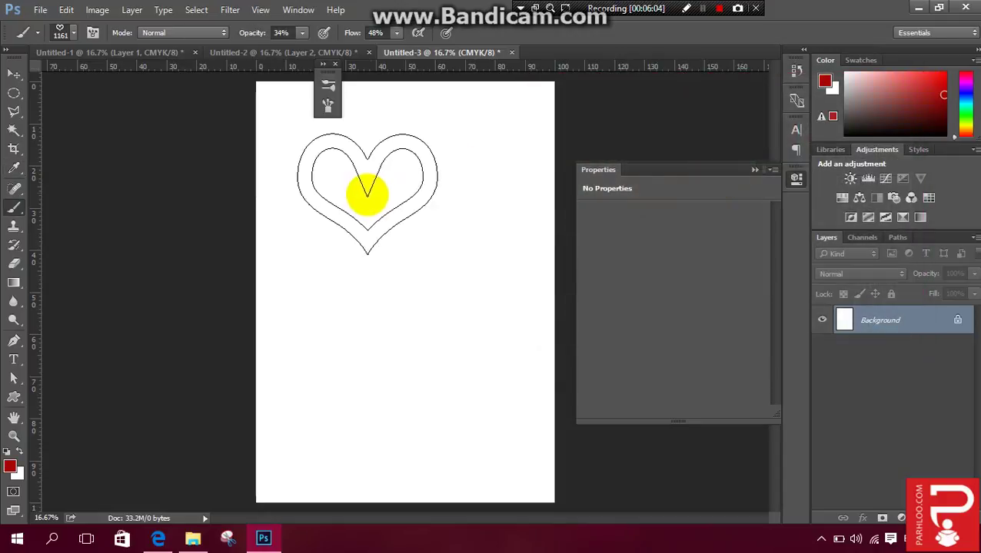
Try a curved stroke of overlapping red hearts on the Background, and undo it
mouse_move(303, 163)
left_mouse_down()
mouse_move(383, 188)
mouse_move(427, 228)
mouse_move(444, 297)
mouse_move(439, 333)
mouse_move(405, 369)
mouse_move(258, 408)
left_mouse_up()
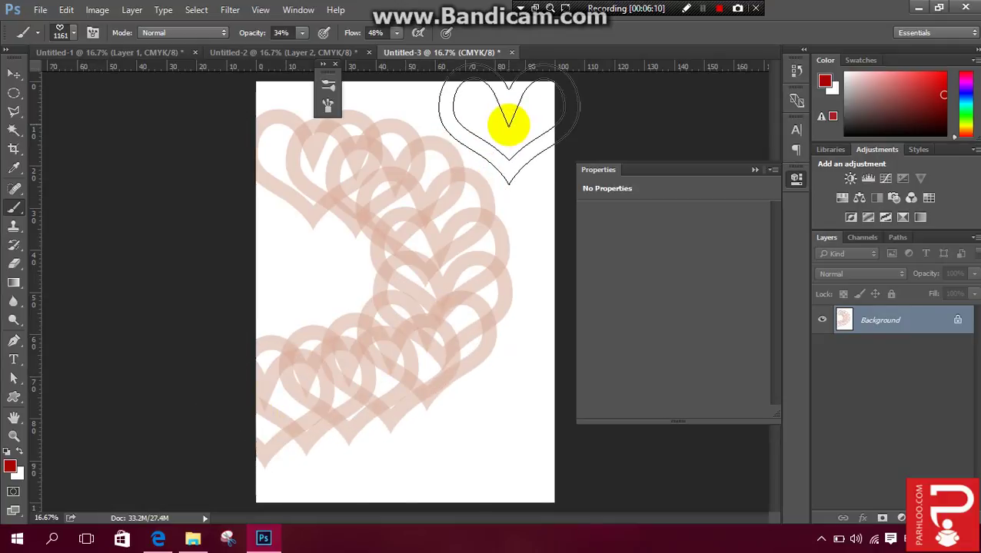
key("ctrl+z")
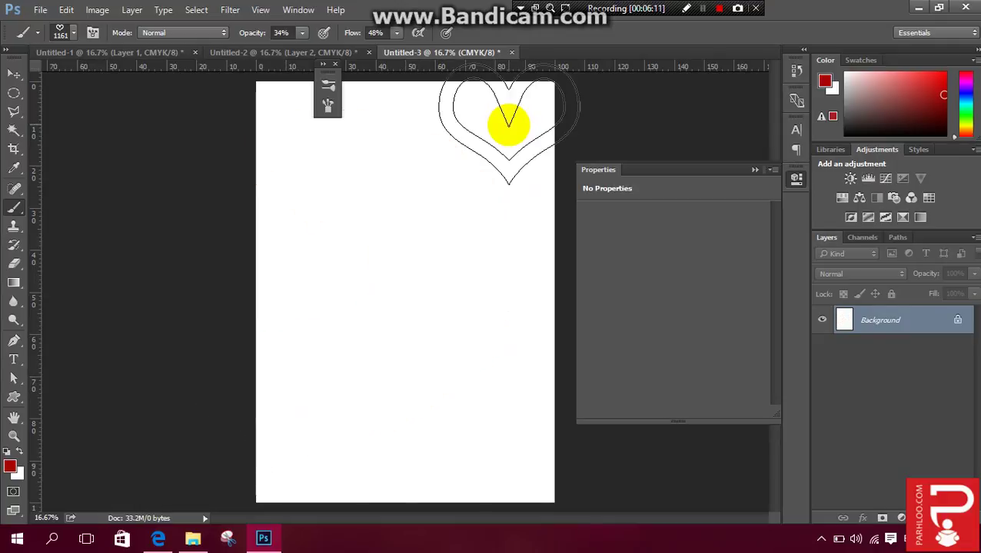